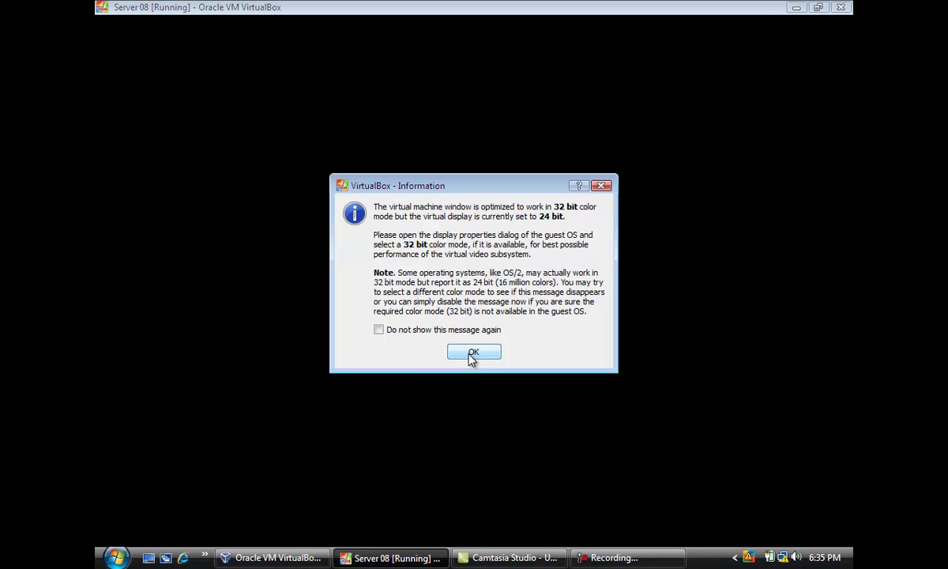
Dismiss the VirtualBox 24-bit versus 32-bit colour-mode notice so the Server 08 VM boots.
left_click(472, 355)
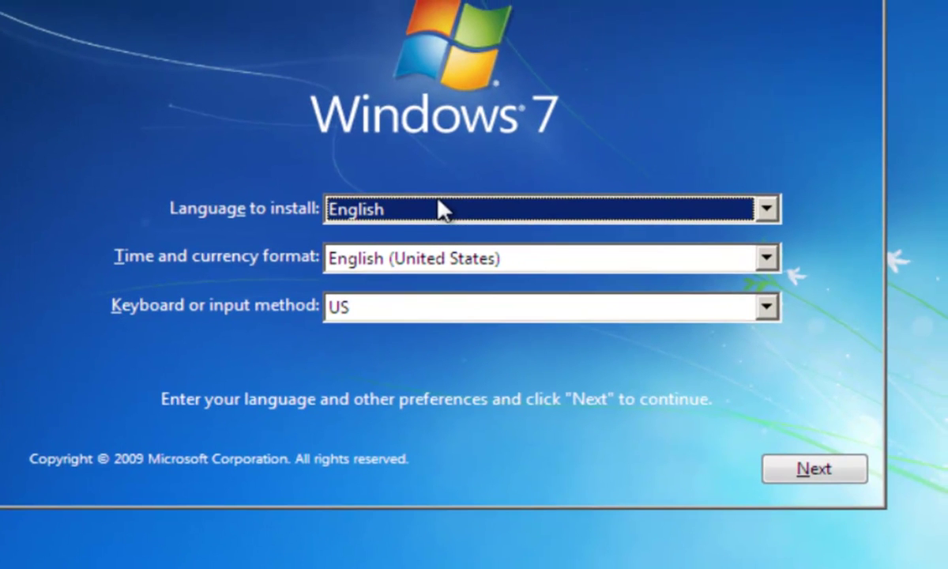
Accept the language preferences and choose Repair your computer to reach System Recovery Options.
left_click(792, 469)
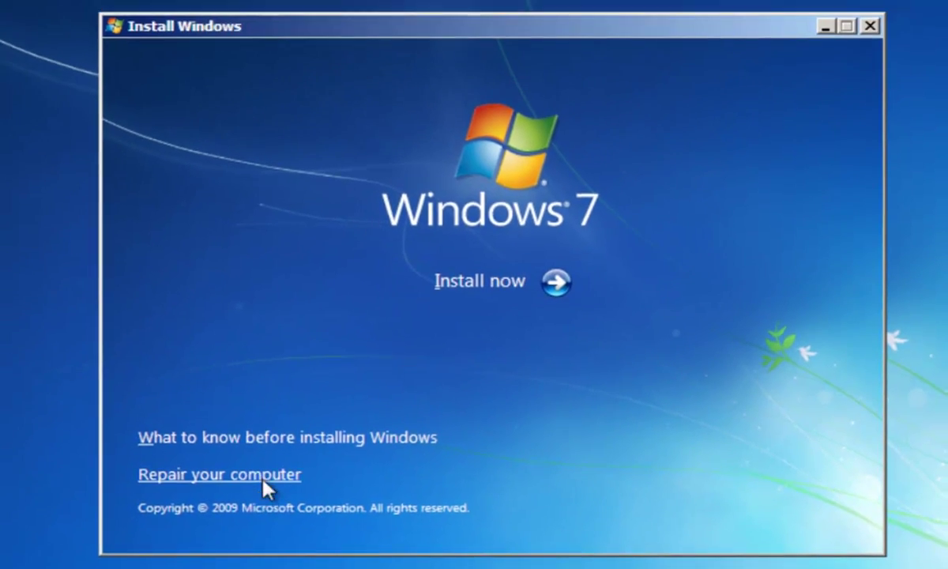
left_click(267, 476)
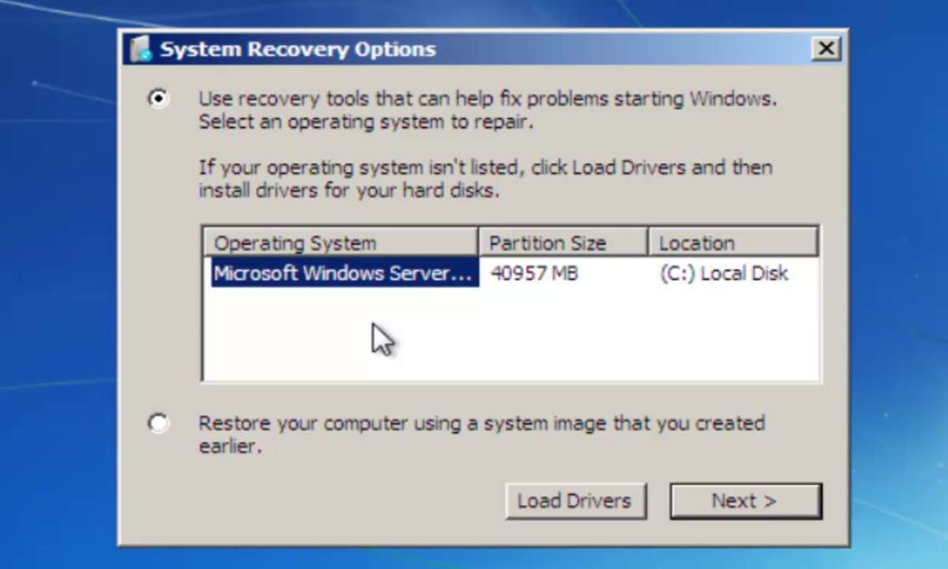
Open the Load Drivers file browser, move it up and left, and open Computer.
left_click(545, 509)
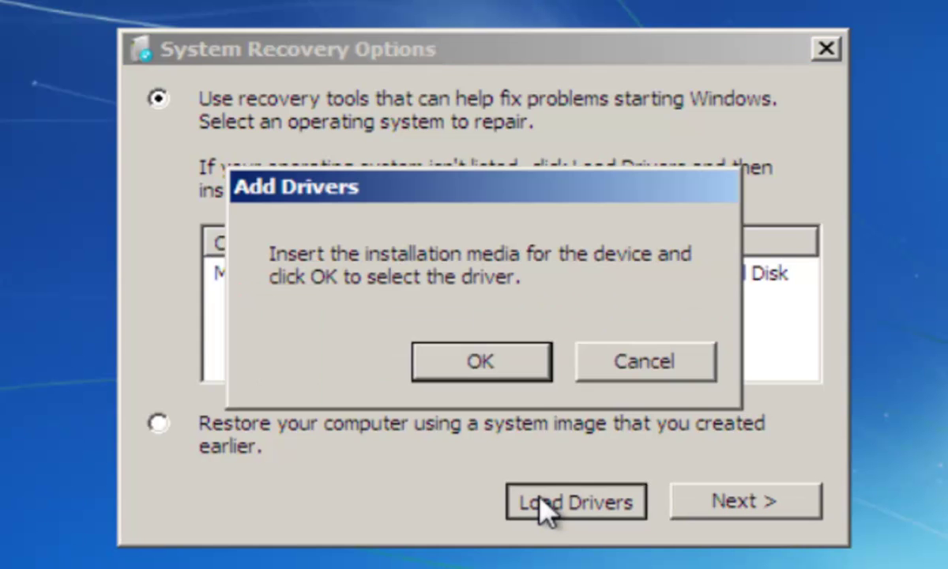
left_click(499, 369)
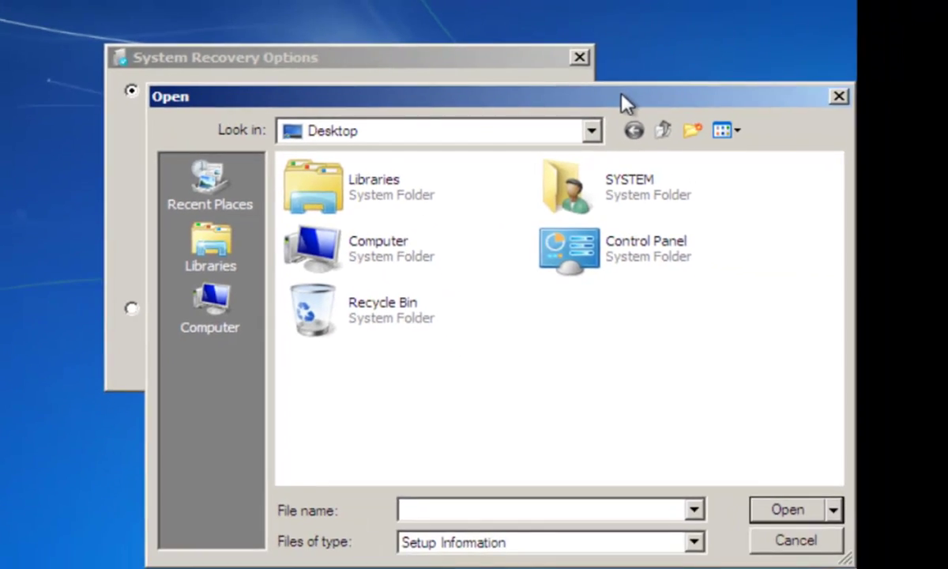
left_click_drag(867, 97, 832, 54)
left_click_drag(593, 69, 519, 6)
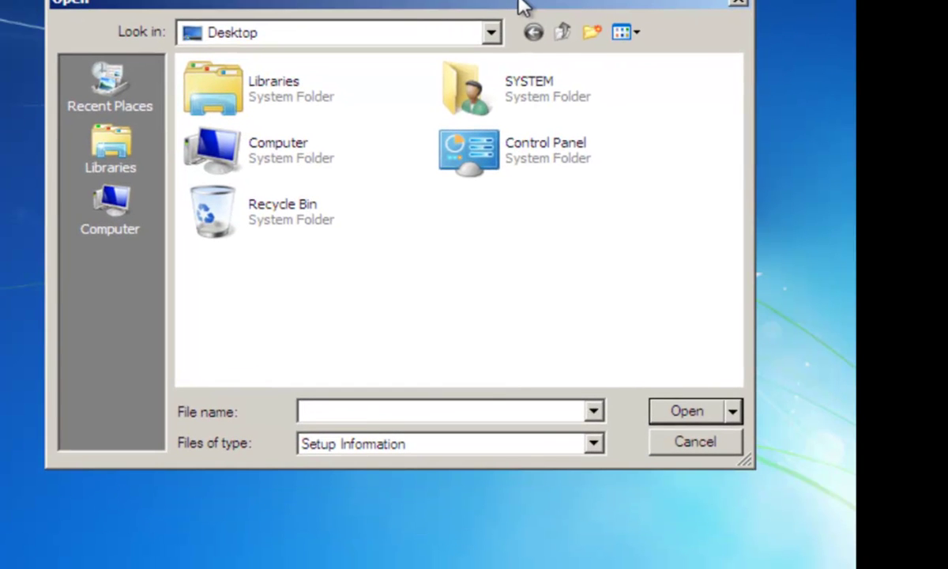
left_click(299, 164)
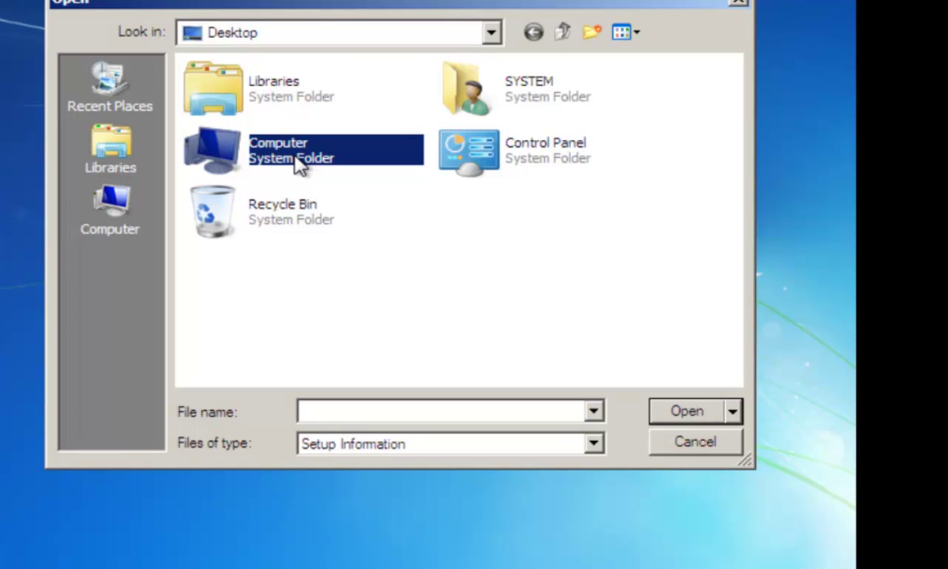
double_click(299, 165)
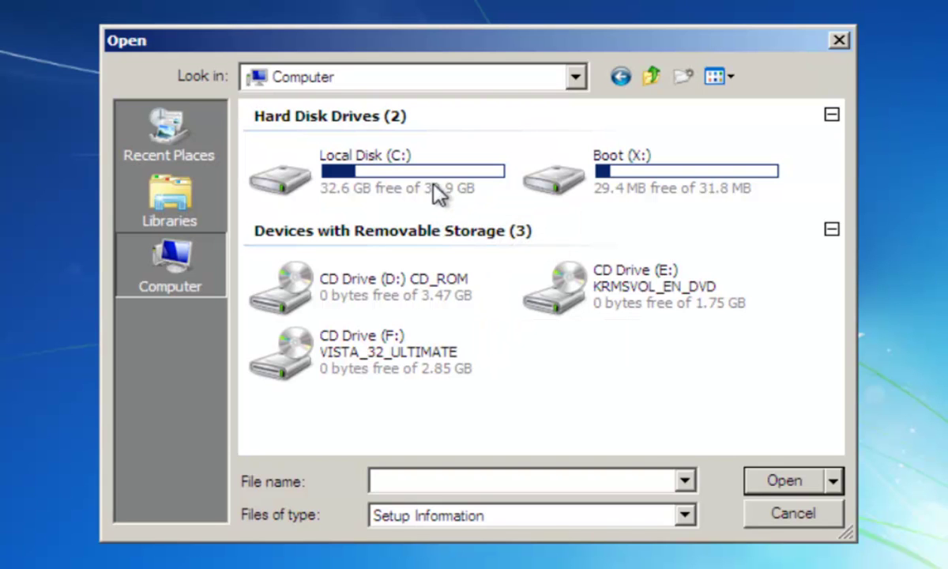
Look inside Boot (X:), return, then open Local Disk (C:) and its Users folder.
mouse_move(418, 186)
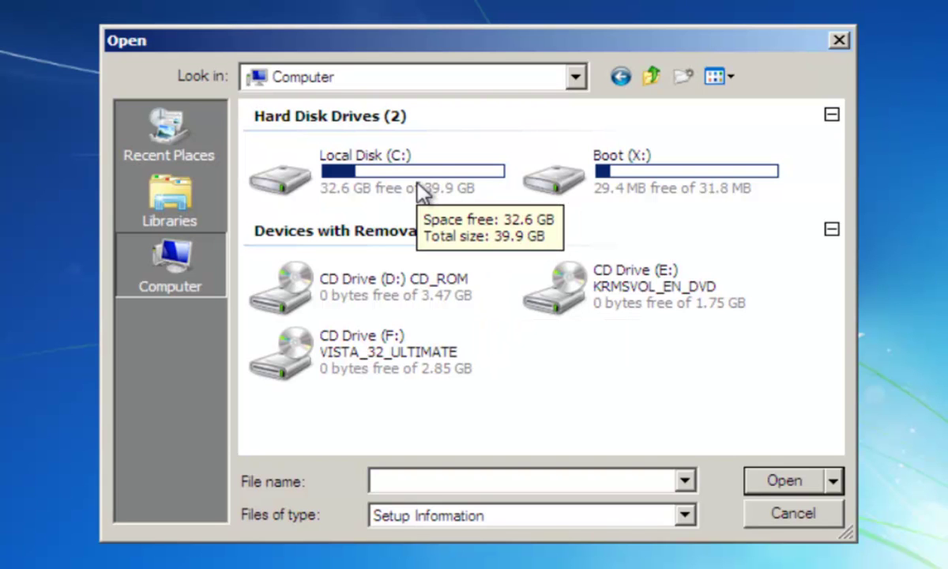
left_click(588, 177)
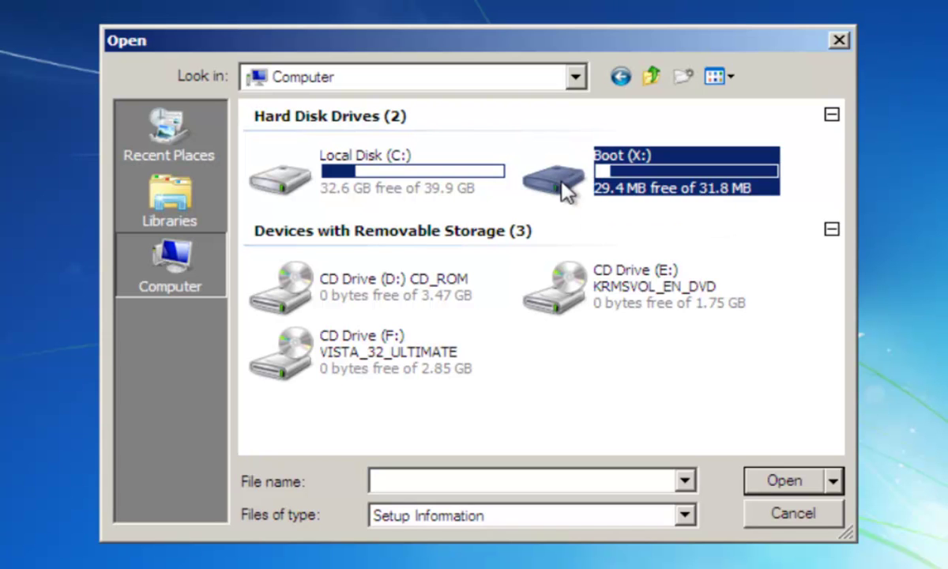
double_click(561, 182)
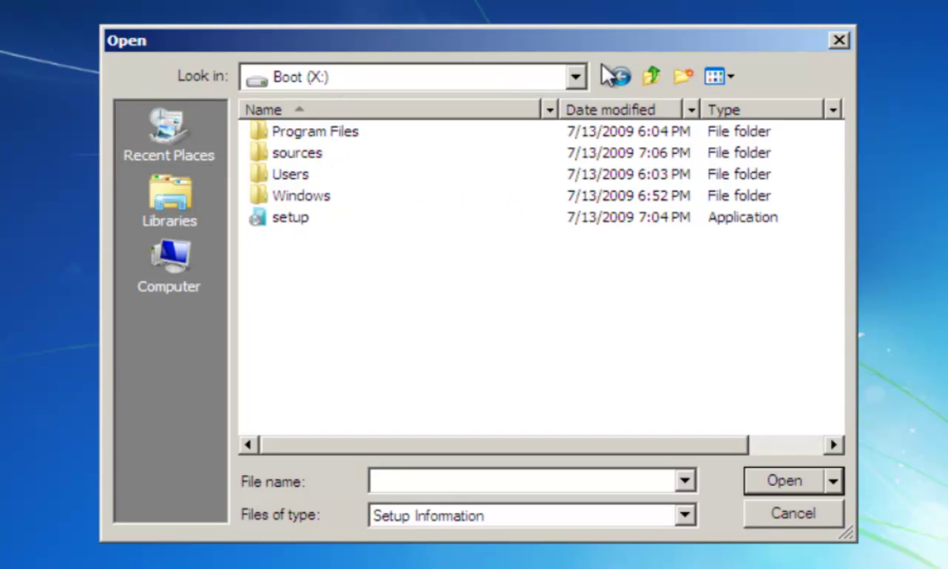
left_click(620, 75)
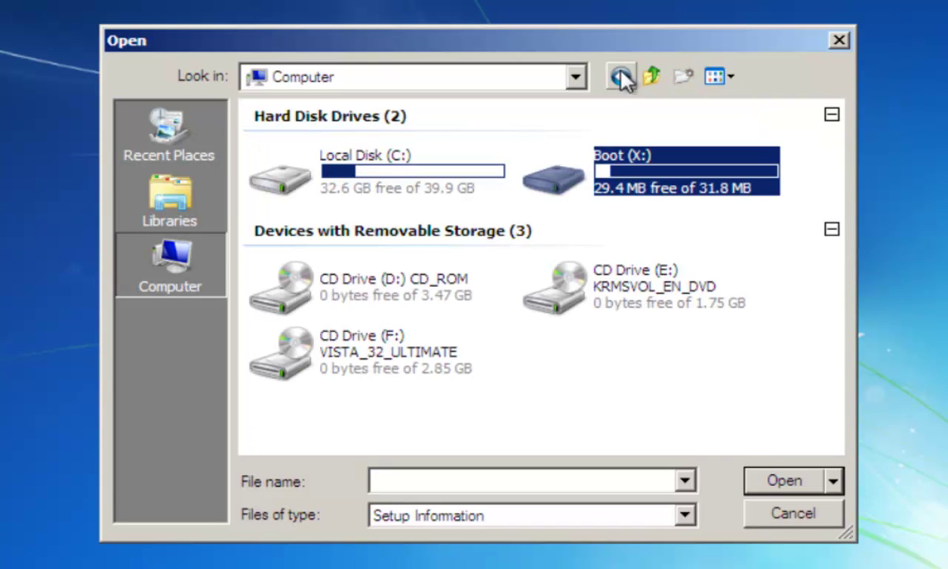
double_click(471, 190)
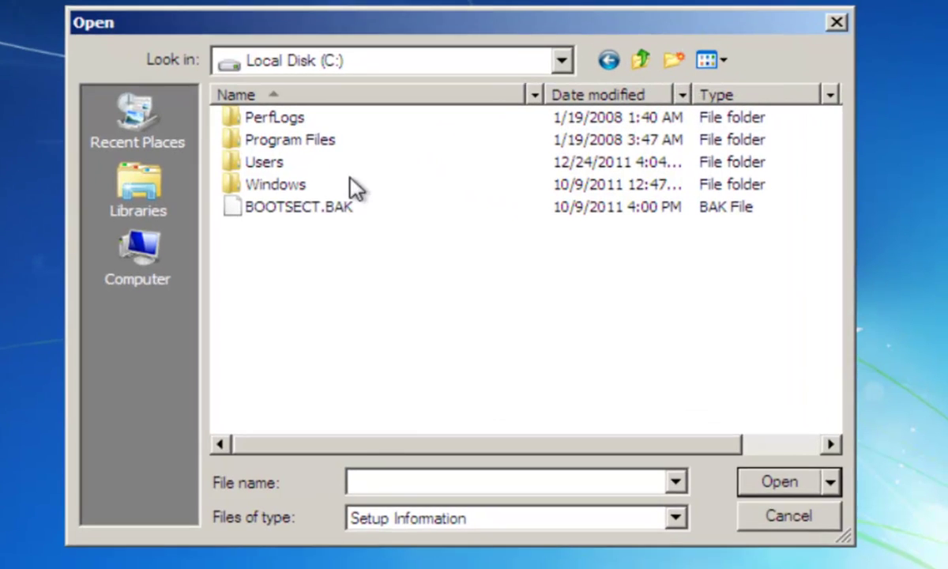
left_click(279, 163)
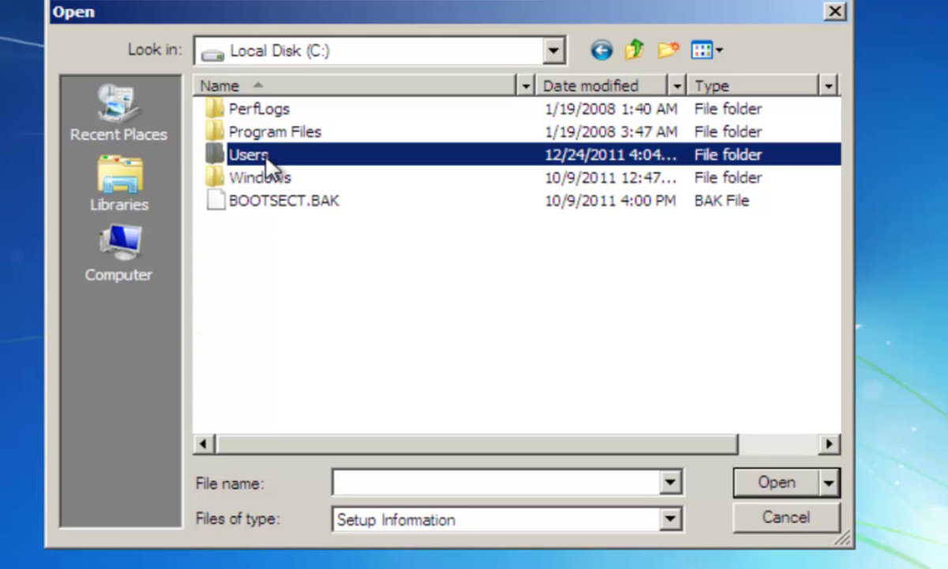
double_click(266, 162)
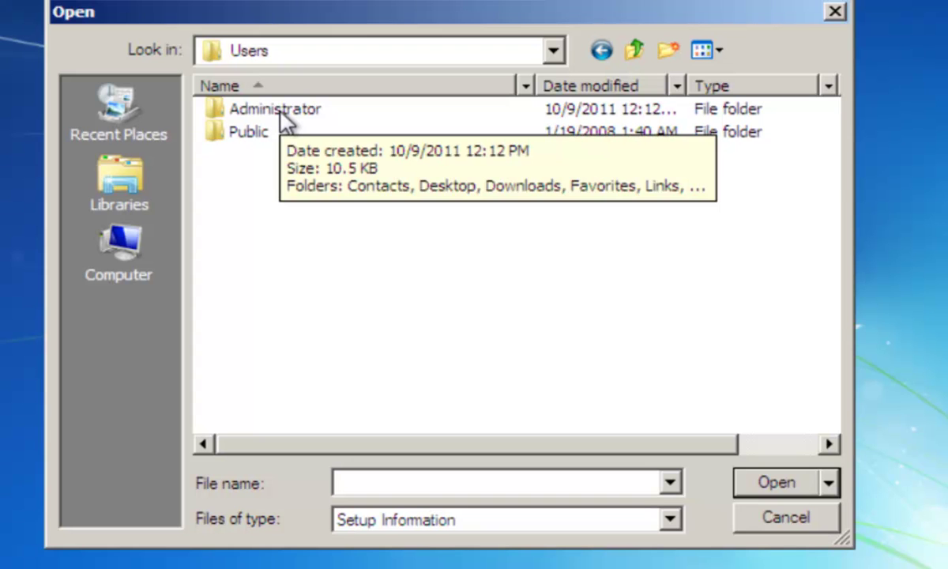
right_click(280, 112)
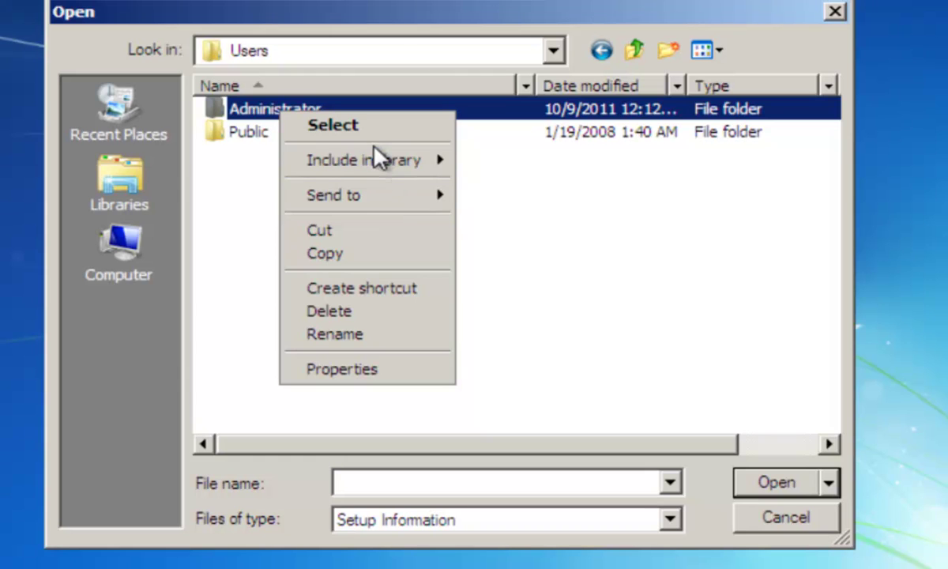
mouse_move(376, 162)
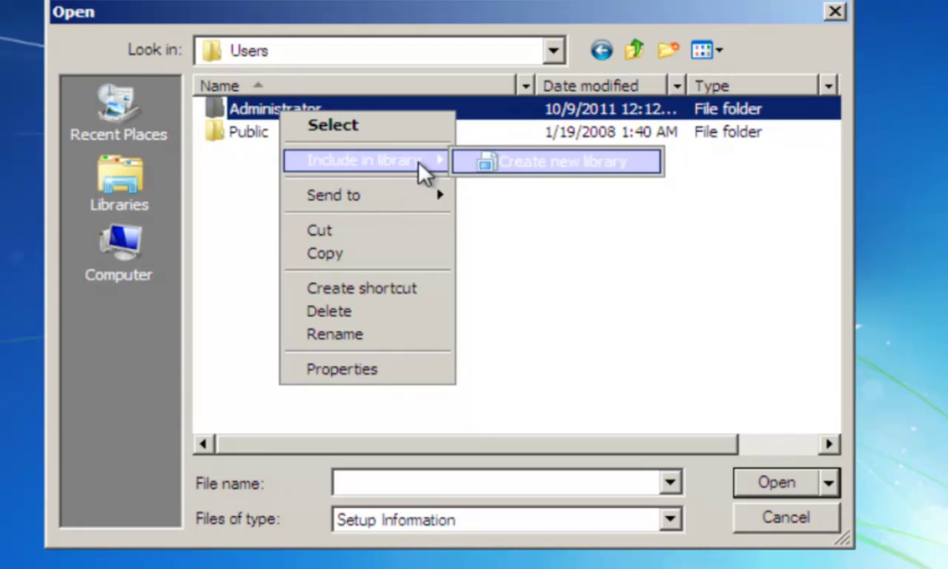
mouse_move(368, 195)
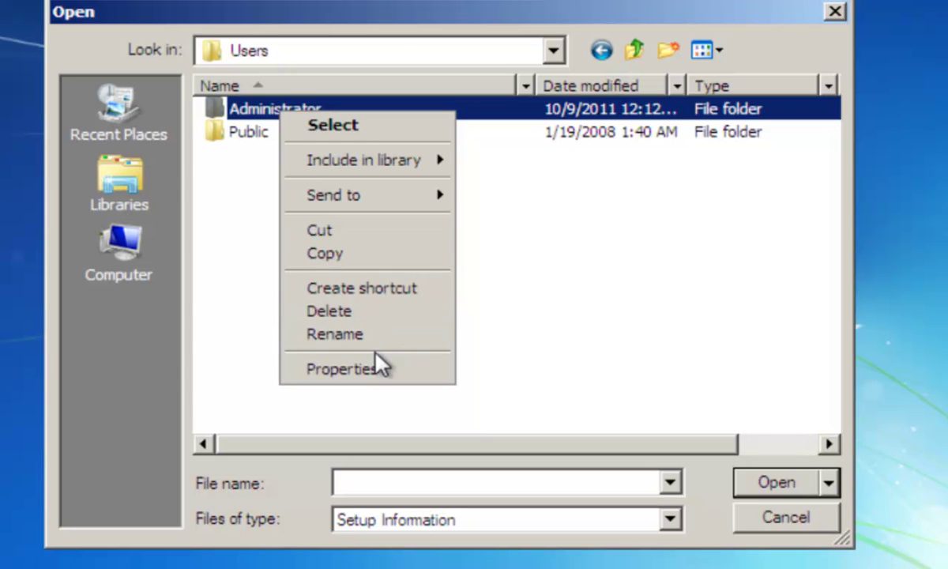
left_click(360, 369)
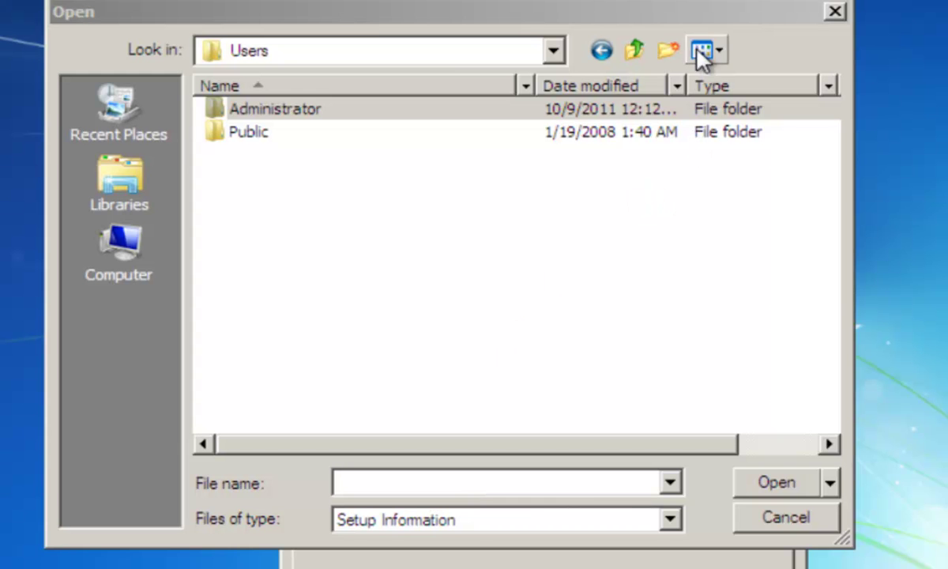
left_click_drag(722, 19, 271, 104)
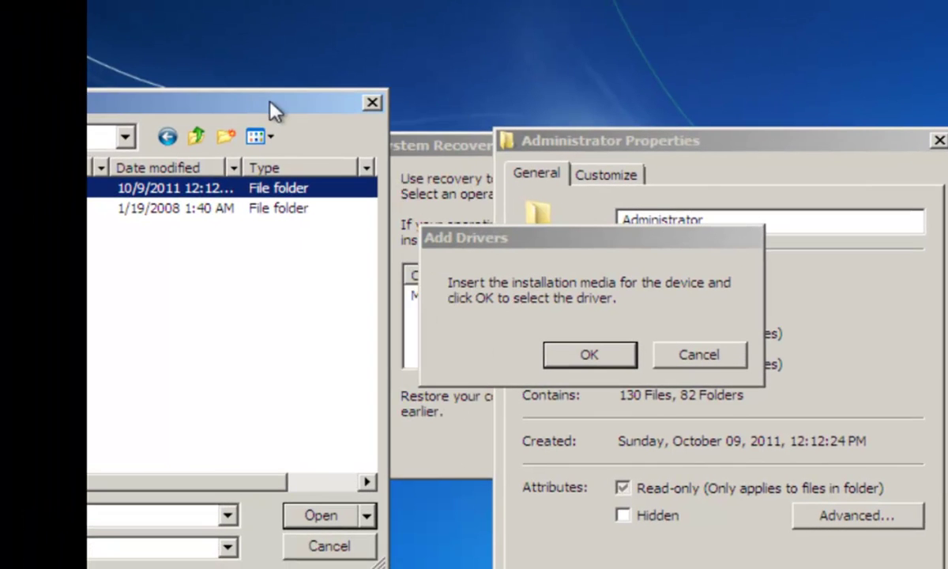
left_click(621, 138)
left_click_drag(622, 140, 536, 34)
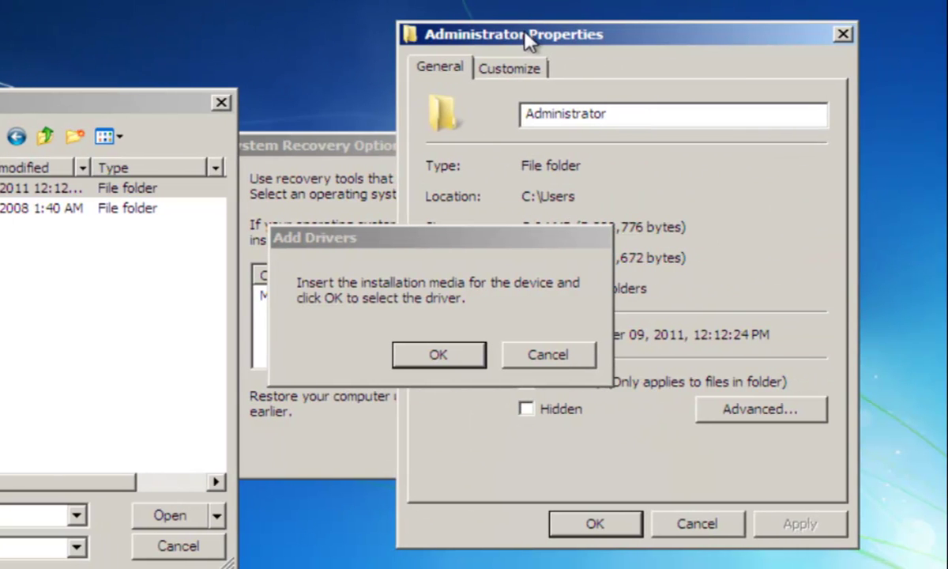
left_click(842, 34)
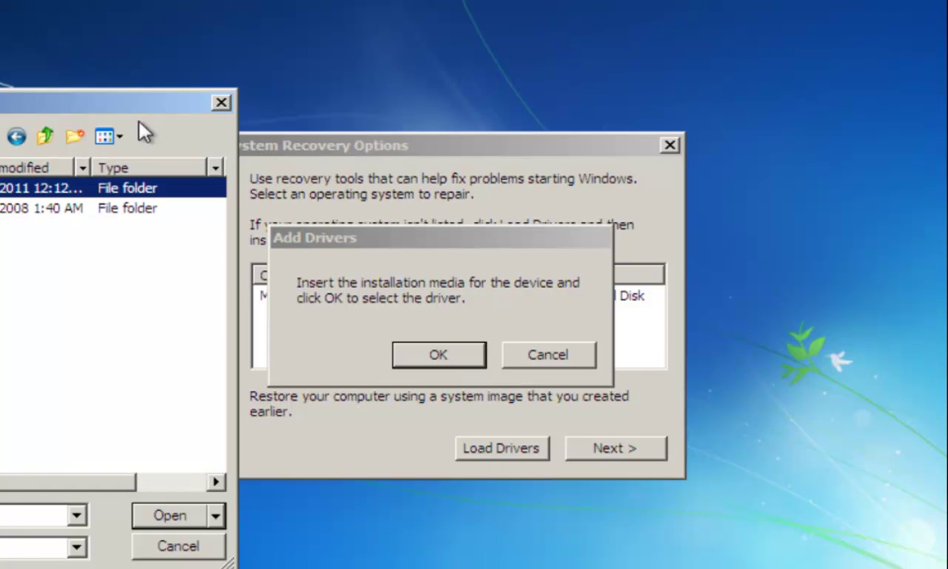
left_click_drag(134, 111, 756, 98)
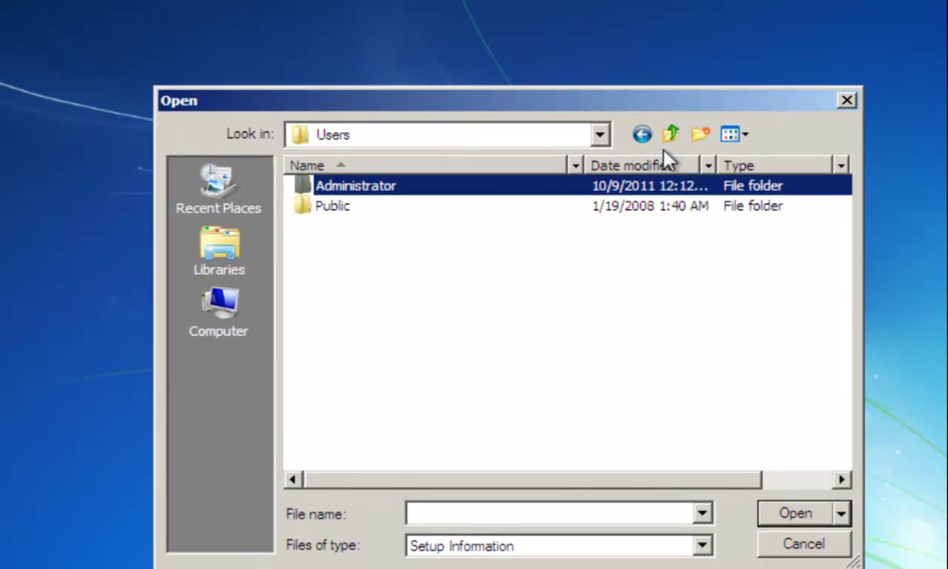
Copy the Administrator folder and paste it into Users as 'Administrator - Copy'.
right_click(389, 190)
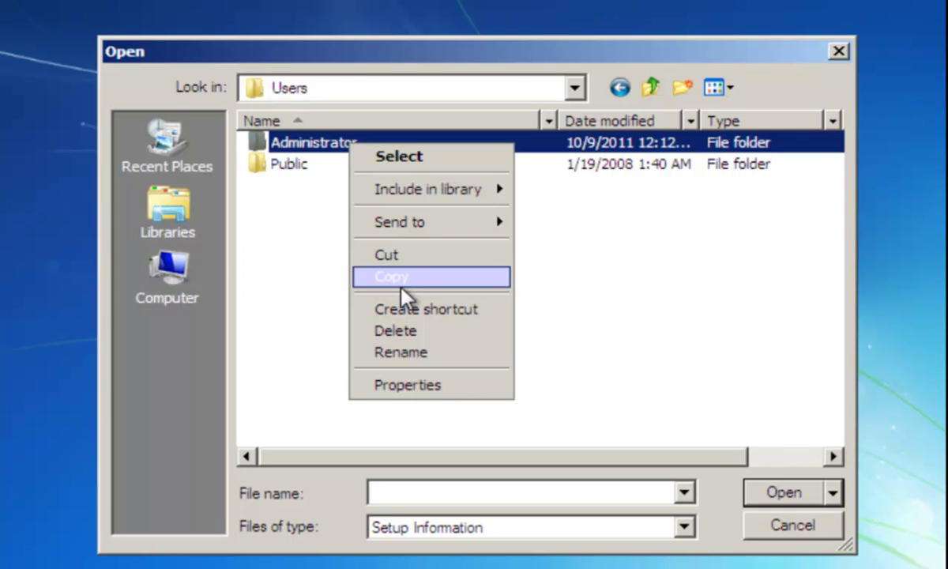
left_click(400, 287)
right_click(377, 290)
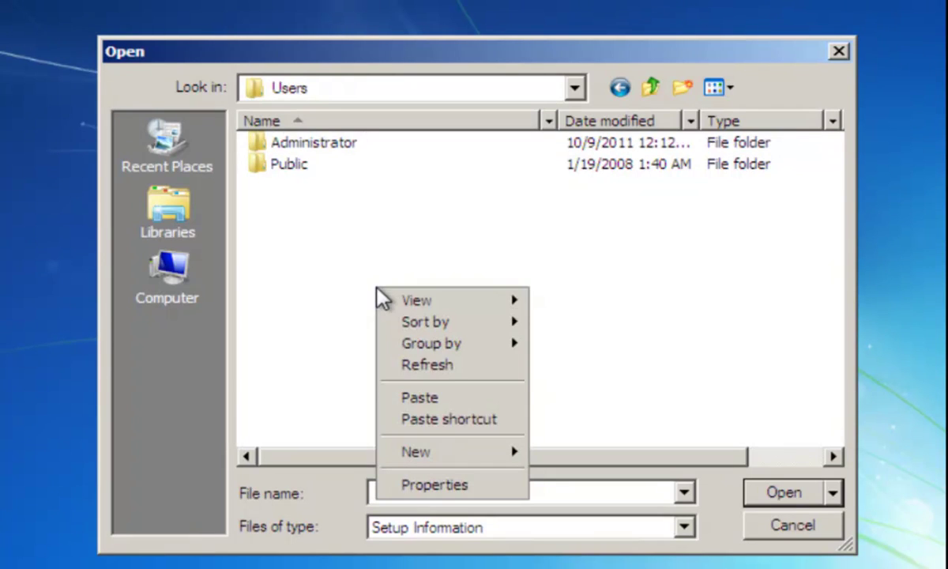
left_click(441, 399)
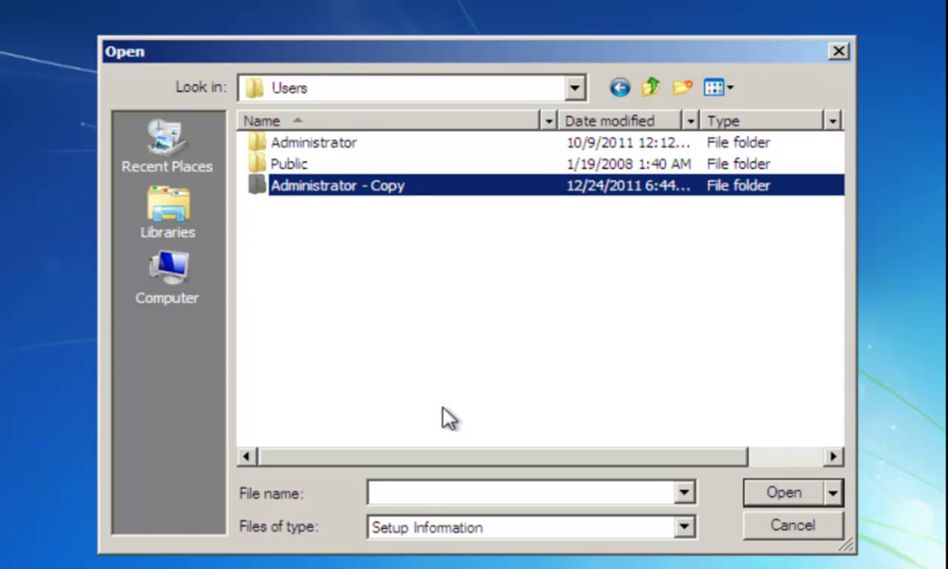
Delete the 'Administrator - Copy' folder, confirming the move to the Recycle Bin.
left_click(334, 231)
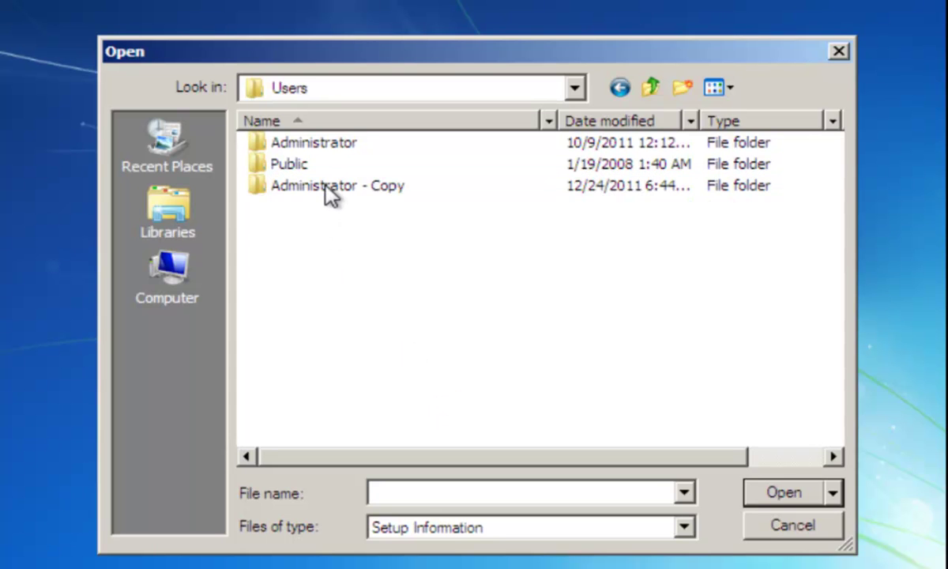
right_click(326, 189)
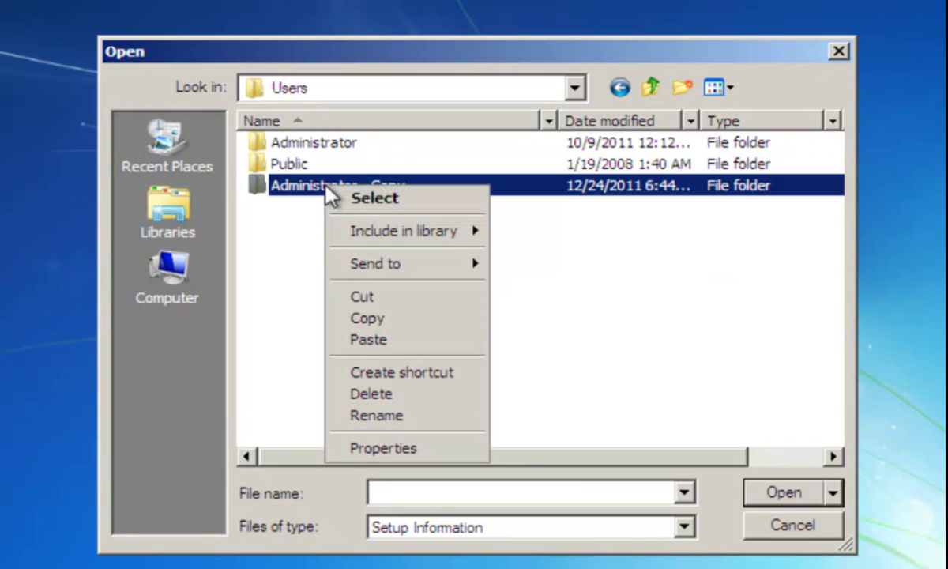
left_click(389, 392)
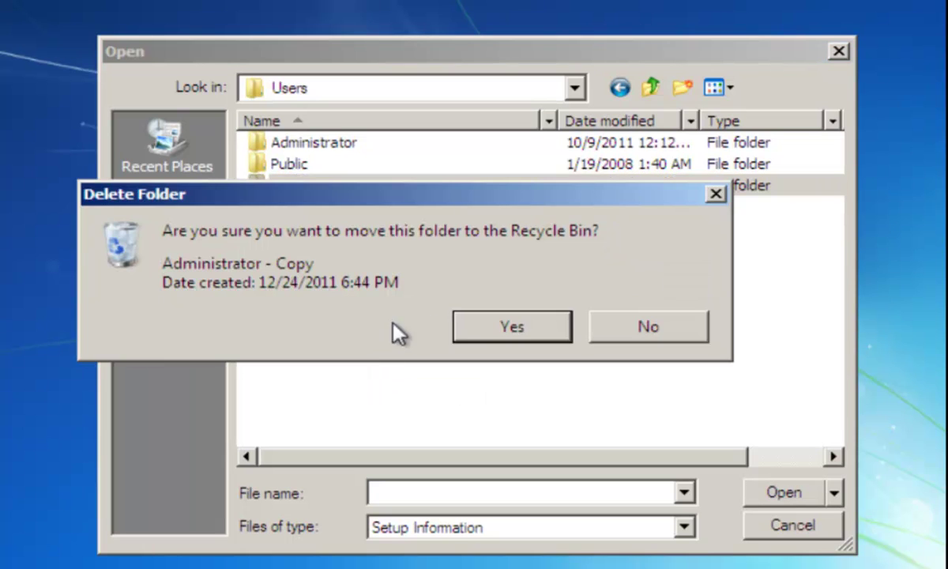
left_click(470, 324)
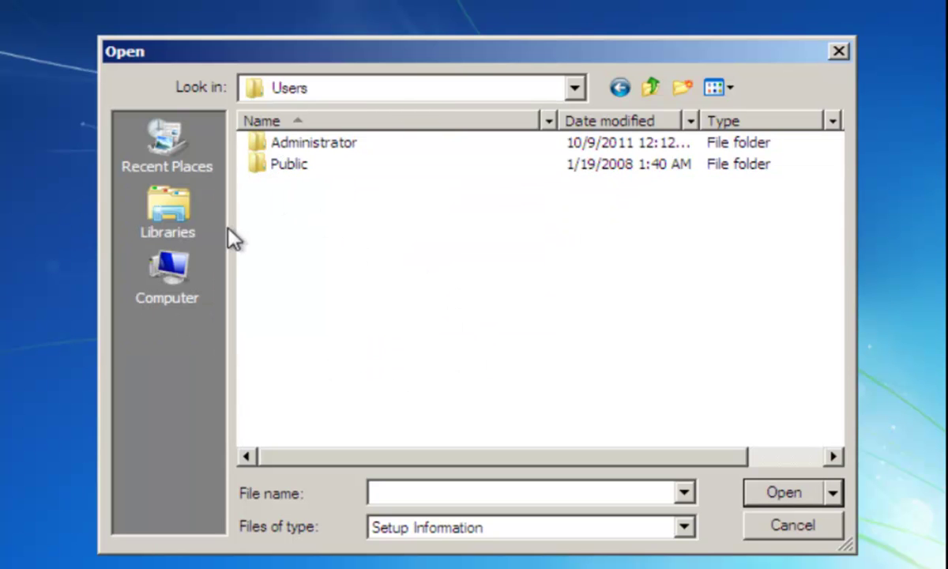
Go back to the Desktop, look into Libraries, then open the empty SYSTEM folder.
left_click(622, 87)
left_click(622, 86)
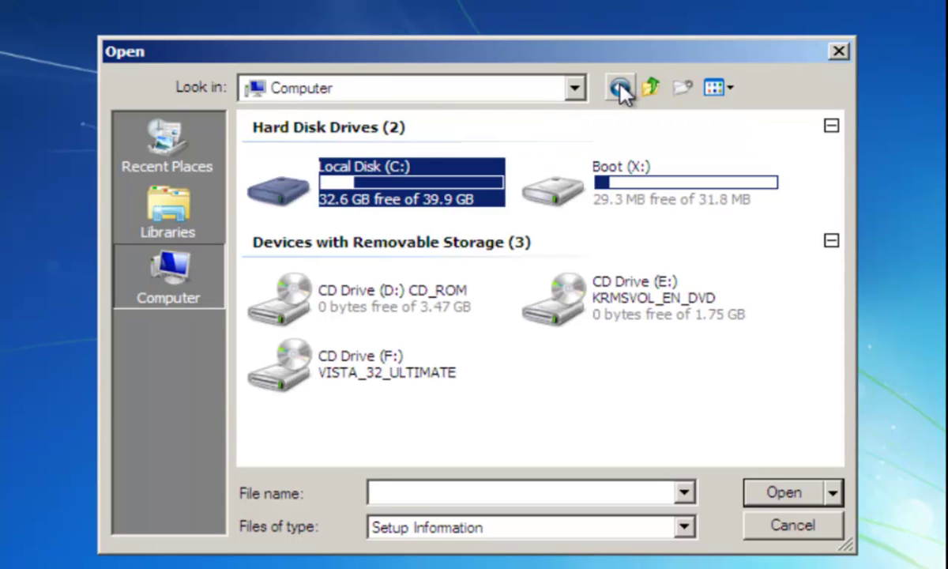
left_click(621, 89)
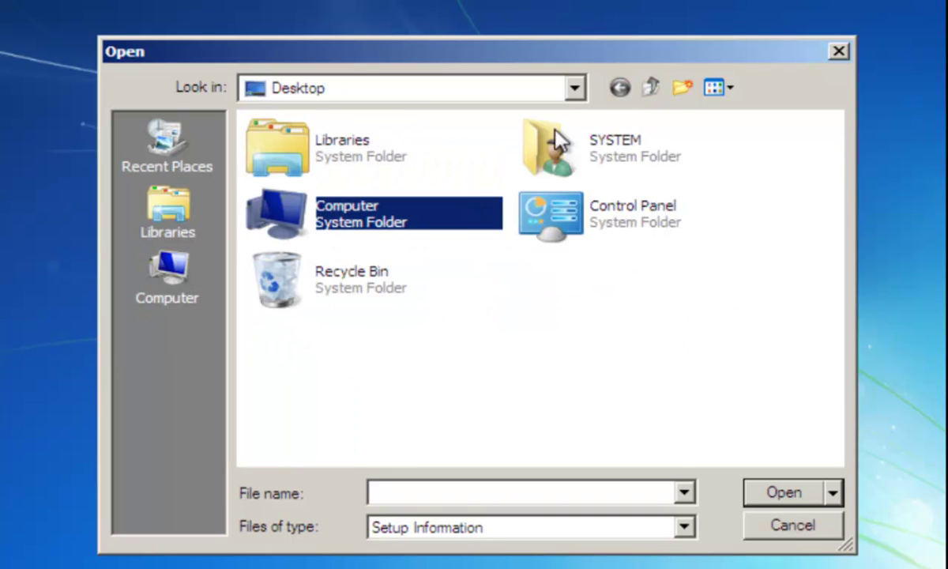
double_click(357, 158)
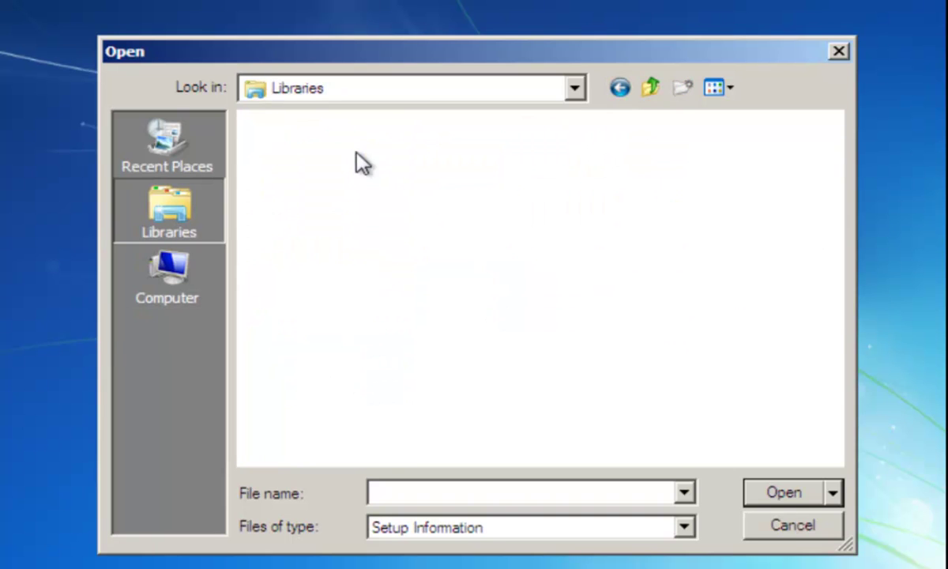
left_click(619, 87)
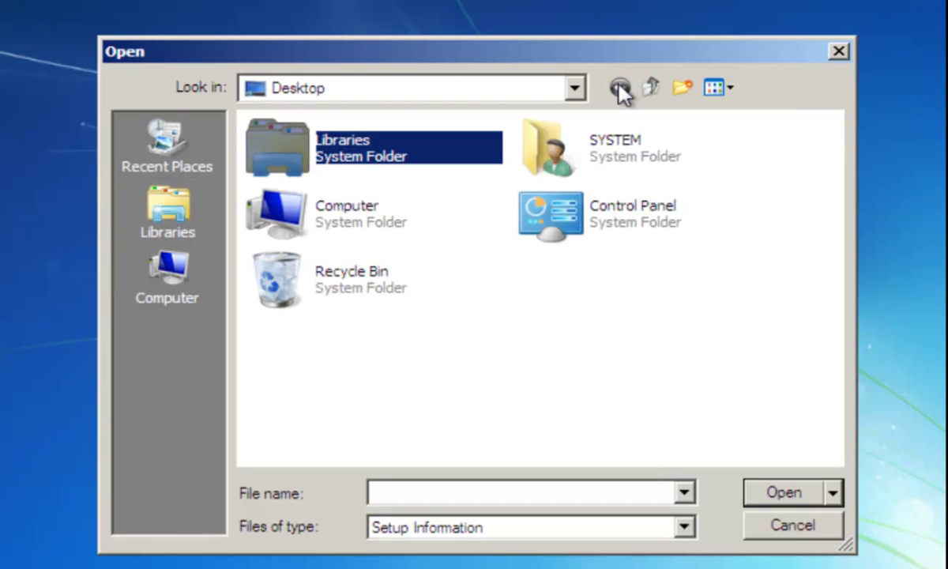
left_click(545, 172)
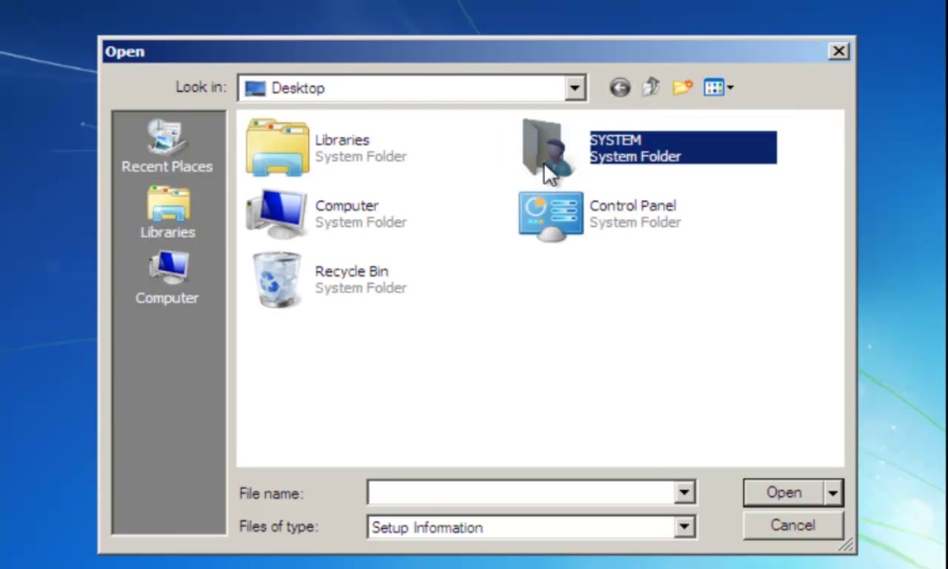
double_click(544, 167)
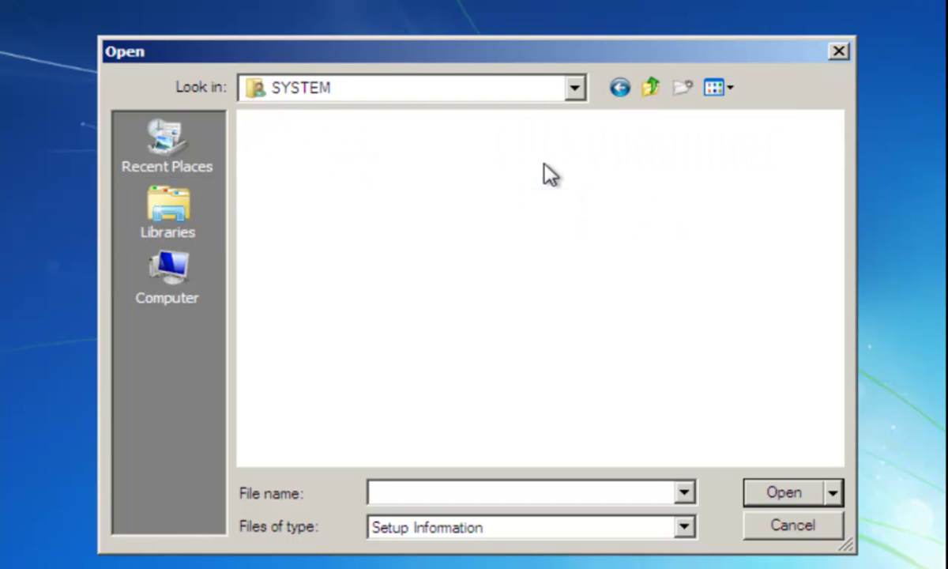
Try opening Recycle Bin and Control Panel from the Desktop, each raising 'No such interface supported'.
left_click(620, 87)
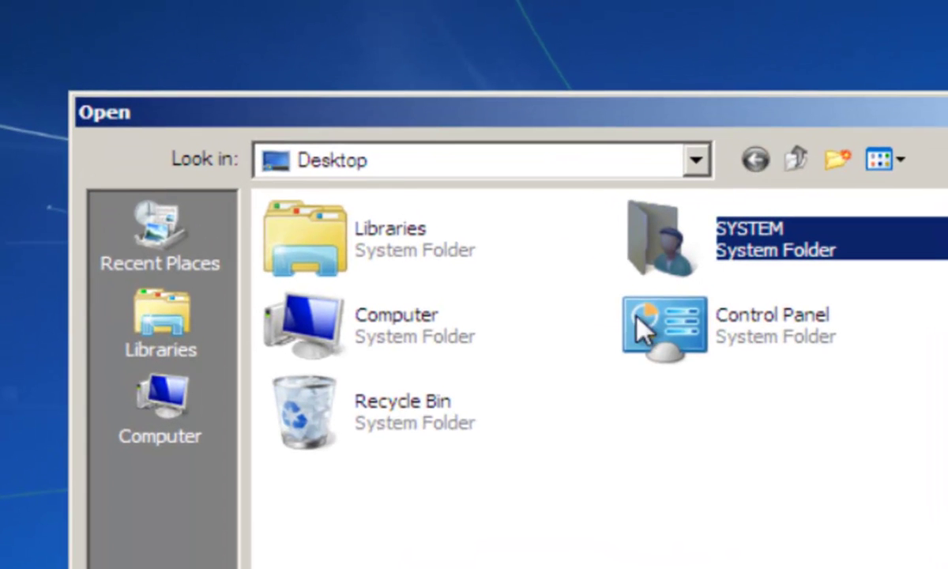
left_click(440, 422)
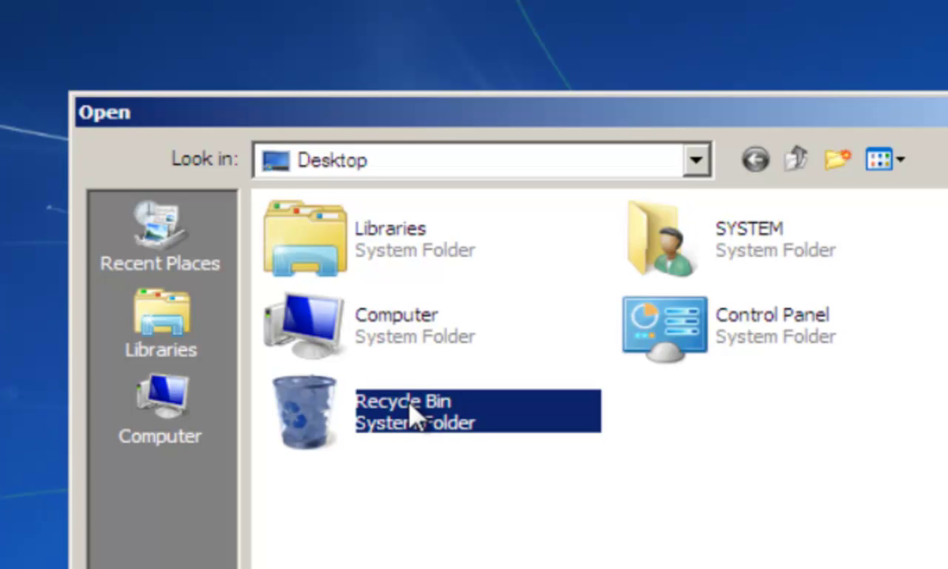
double_click(411, 413)
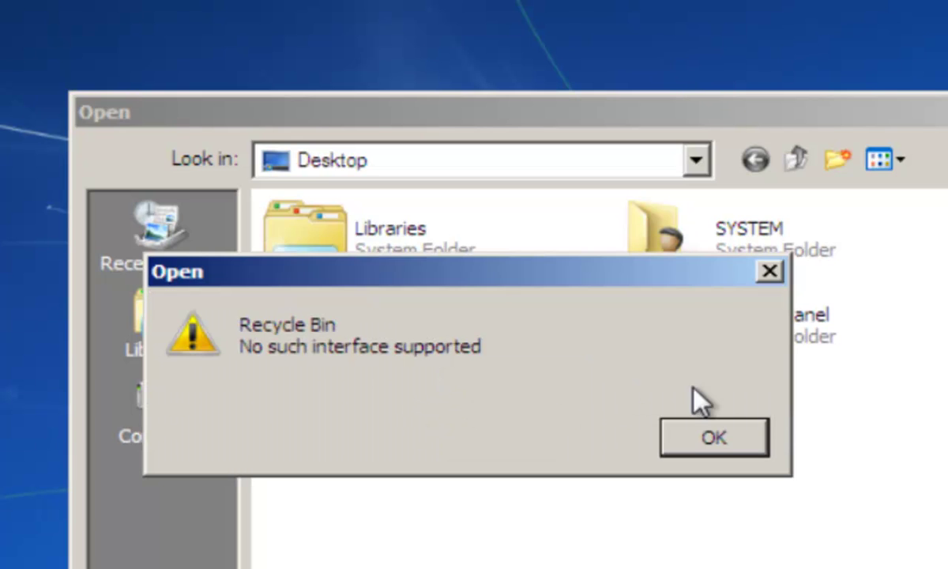
left_click(734, 440)
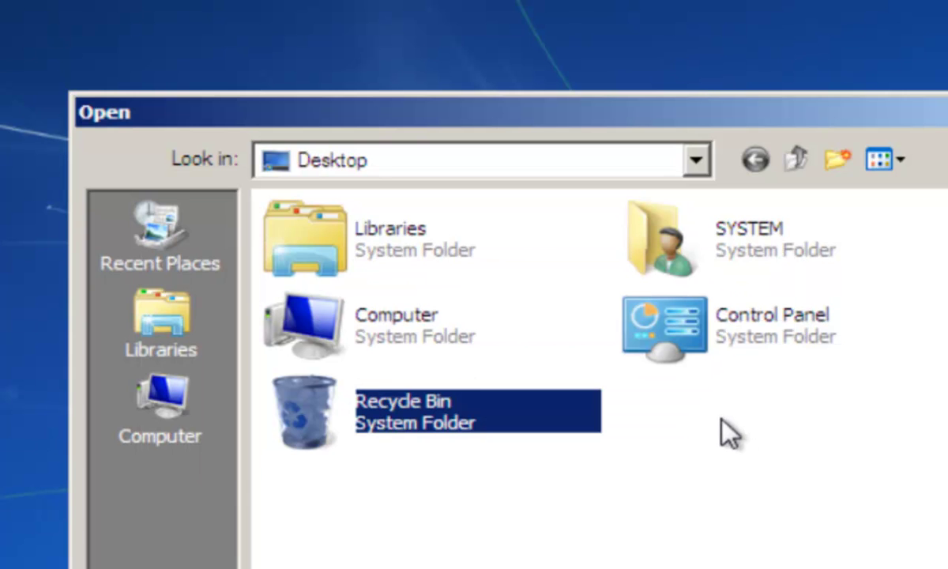
left_click(714, 418)
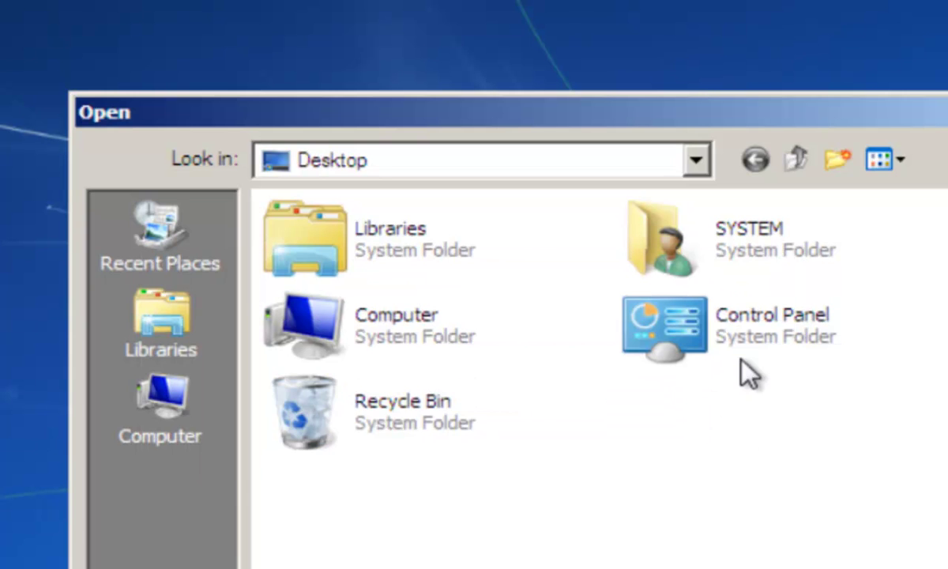
double_click(741, 333)
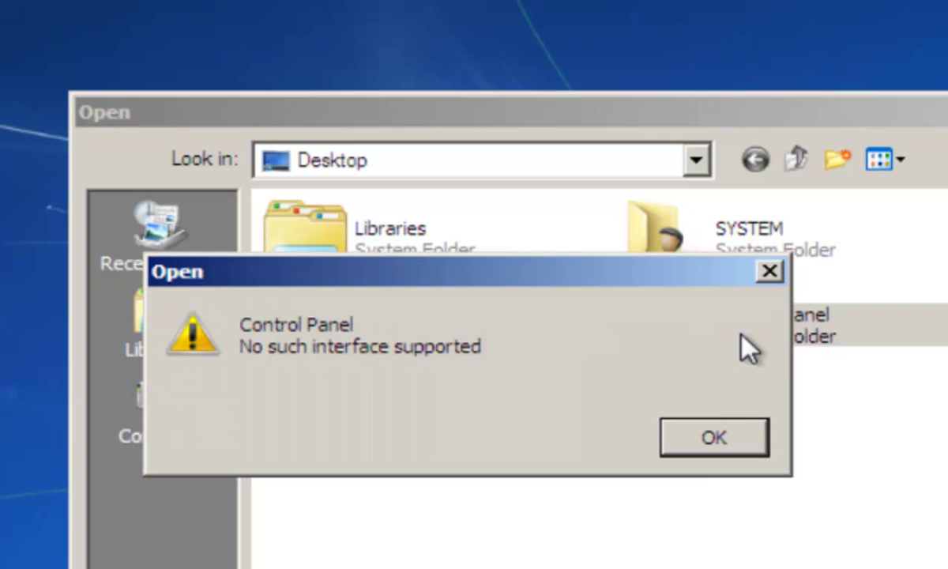
Dismiss the Control Panel error and inspect the Computer context menu without choosing anything.
left_click(695, 442)
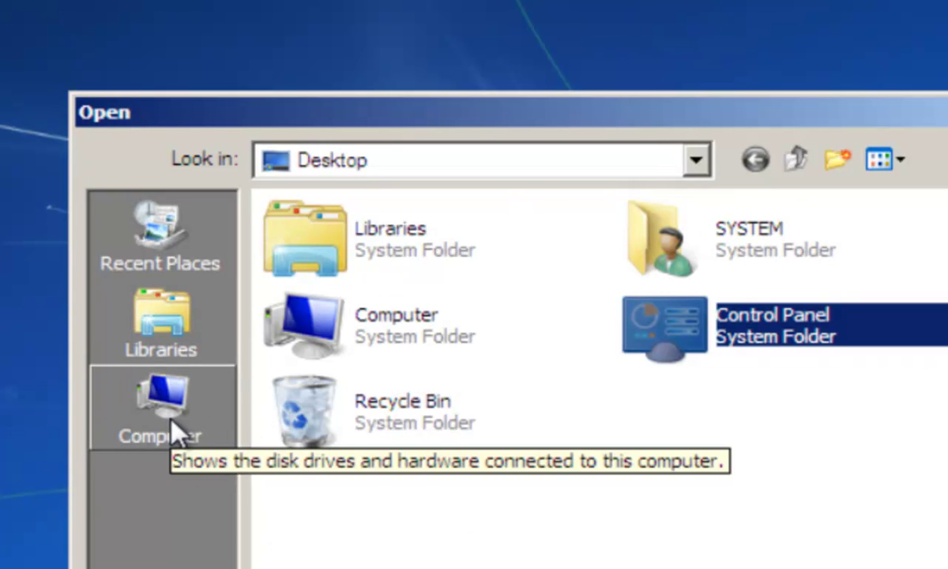
right_click(330, 320)
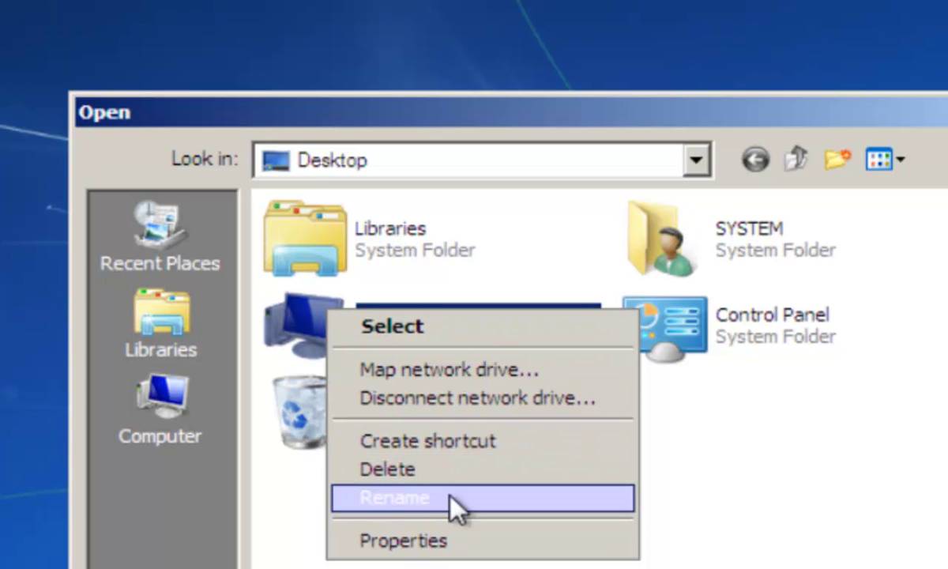
left_click(445, 541)
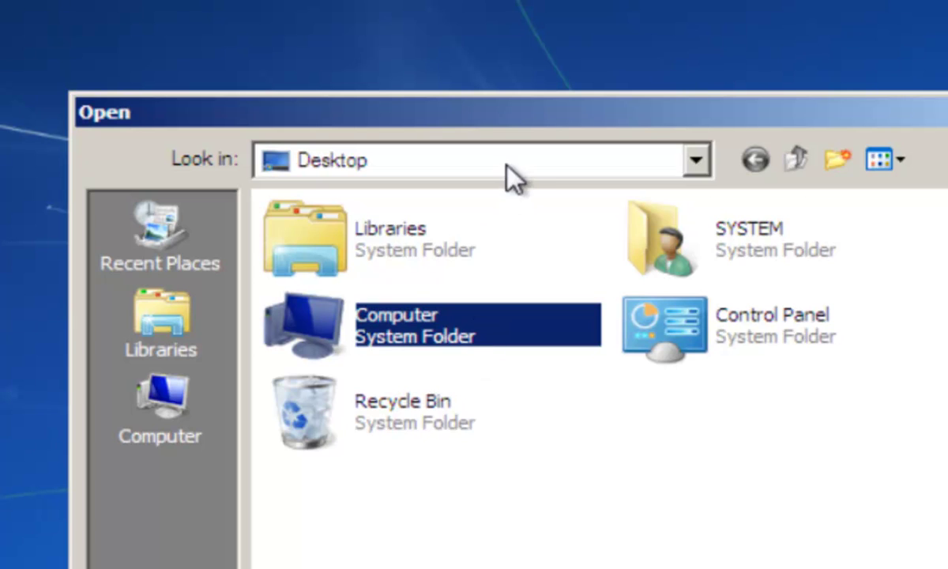
right_click(379, 346)
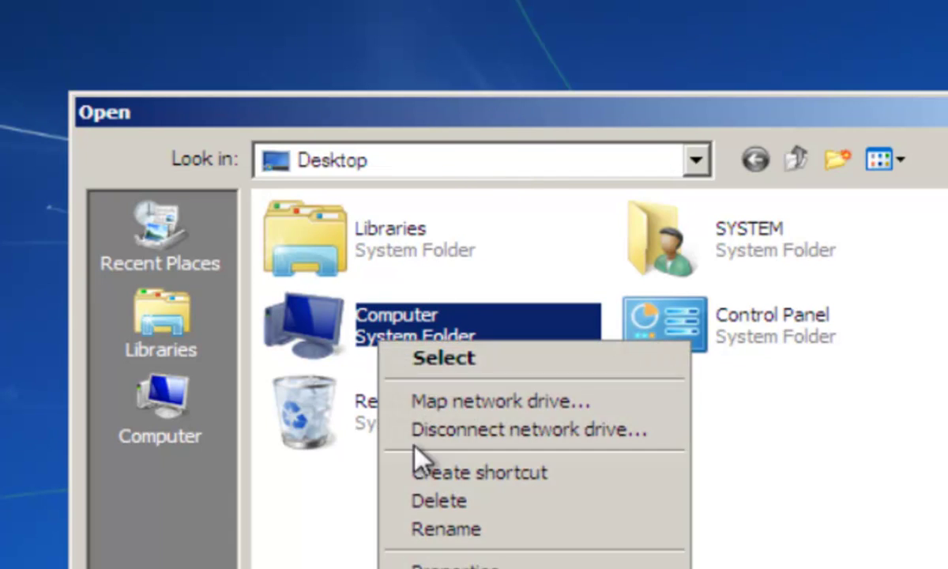
left_click(450, 563)
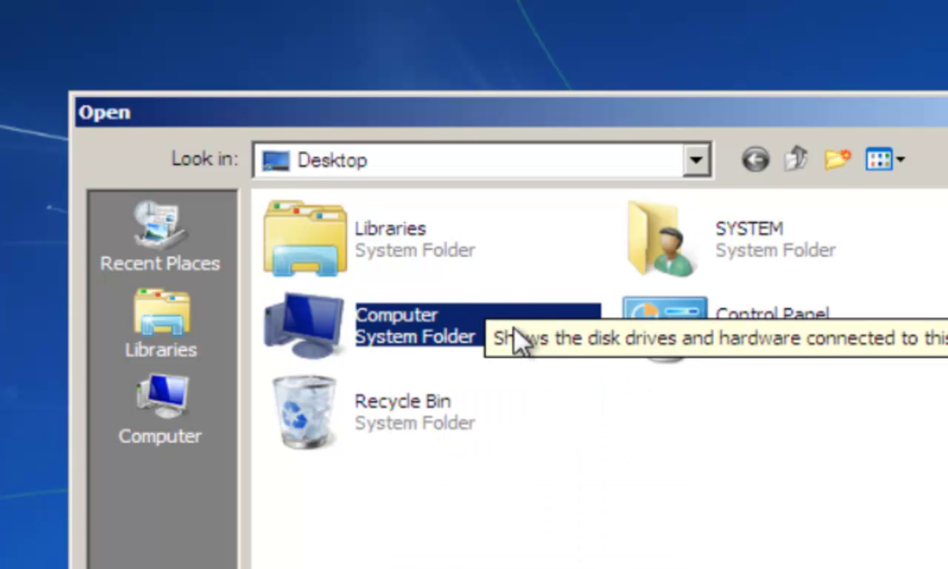
Inspect the Control Panel and Libraries context menus, closing each without choosing an option.
right_click(658, 309)
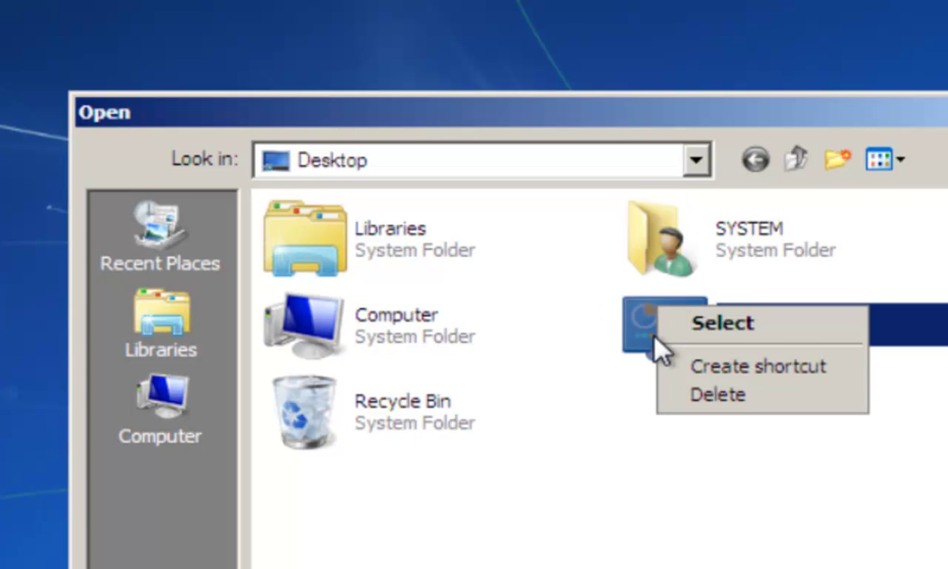
left_click(653, 337)
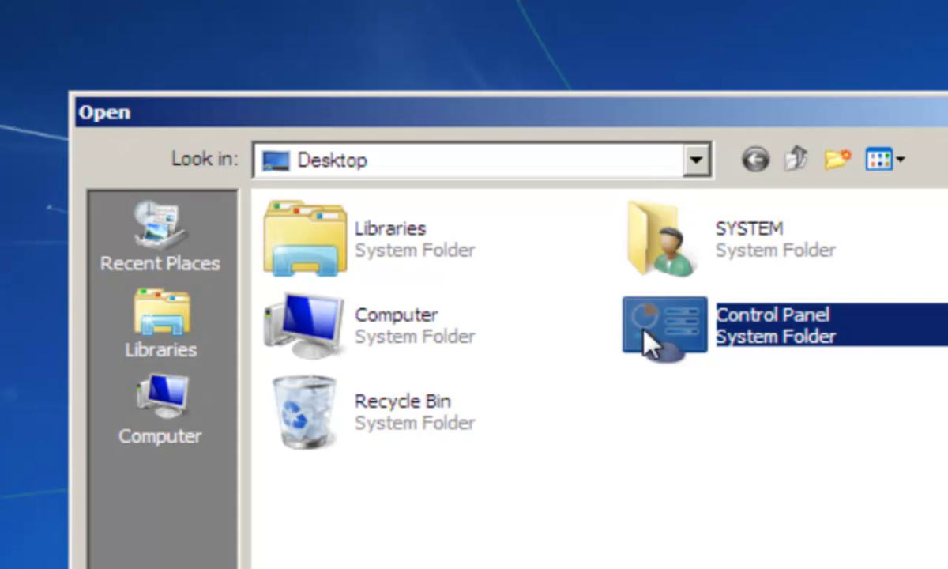
right_click(644, 330)
left_click(715, 395)
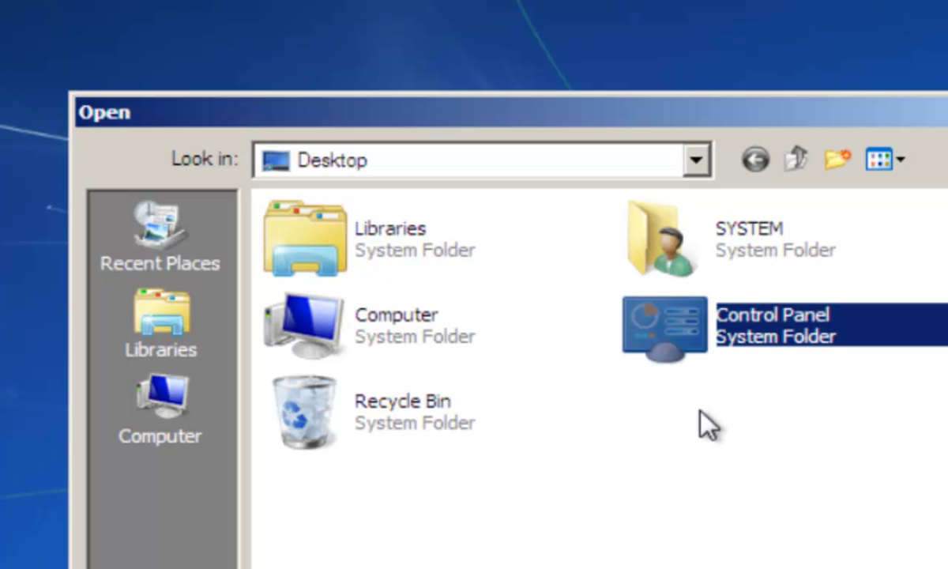
left_click(696, 423)
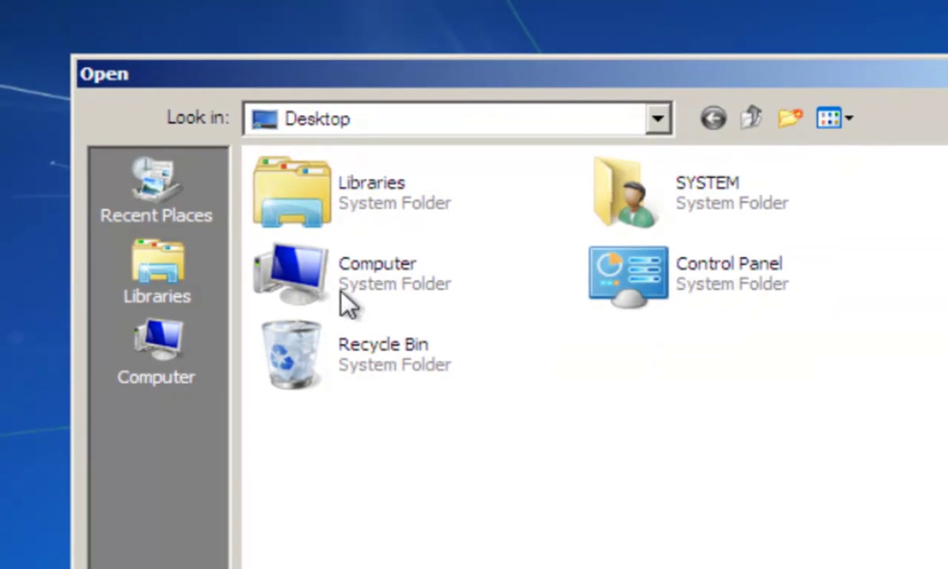
right_click(338, 201)
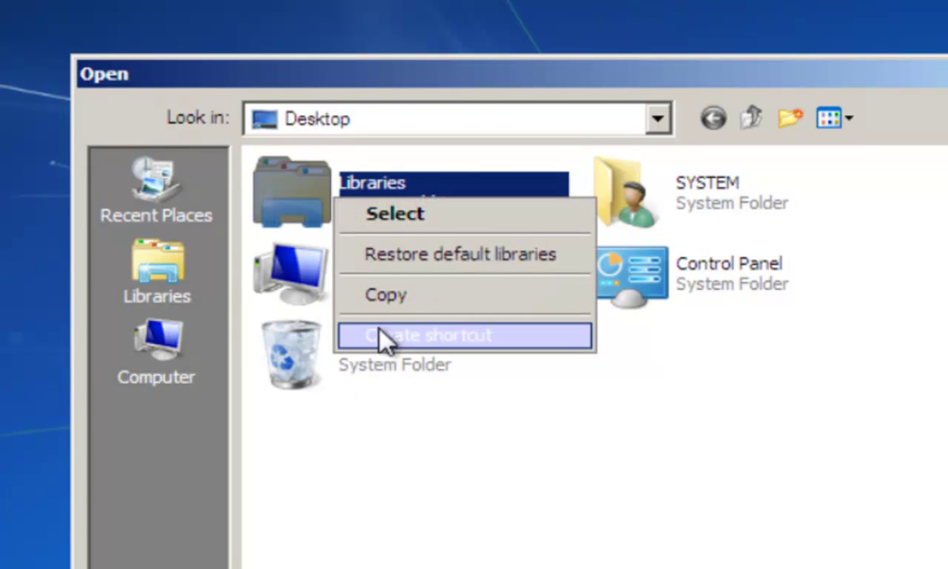
key("Escape")
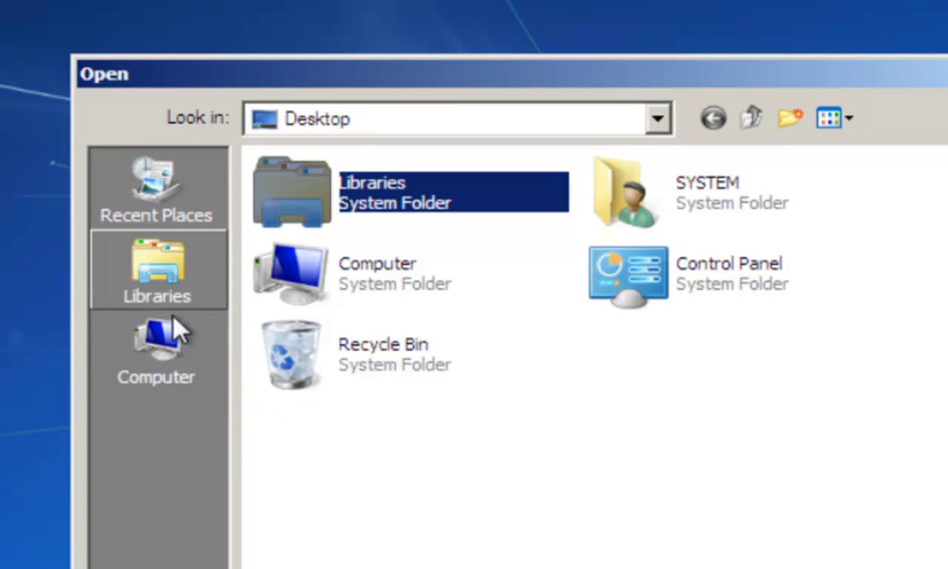
Open Local Disk (C:) from Computer and select the Users folder, leaving its name unchanged.
double_click(297, 261)
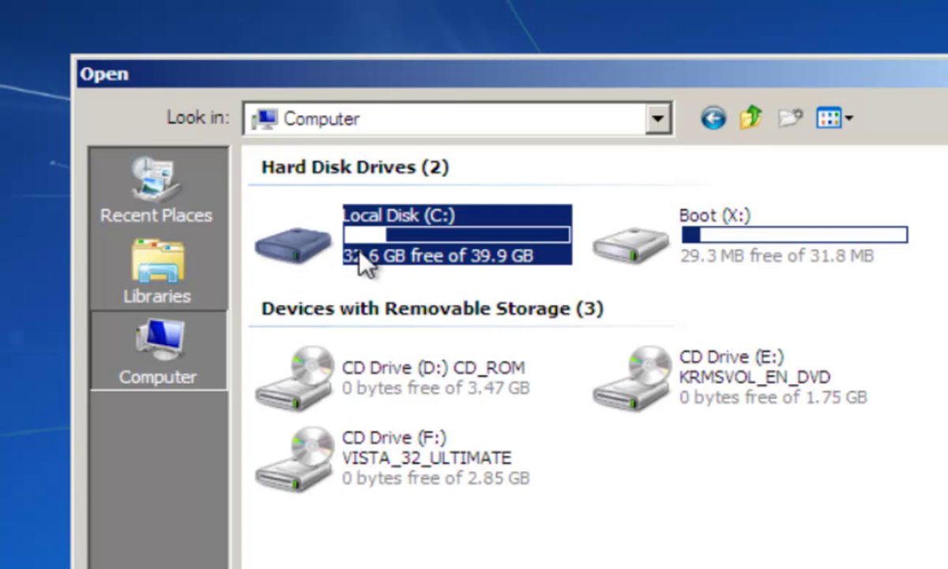
double_click(353, 237)
left_click(365, 242)
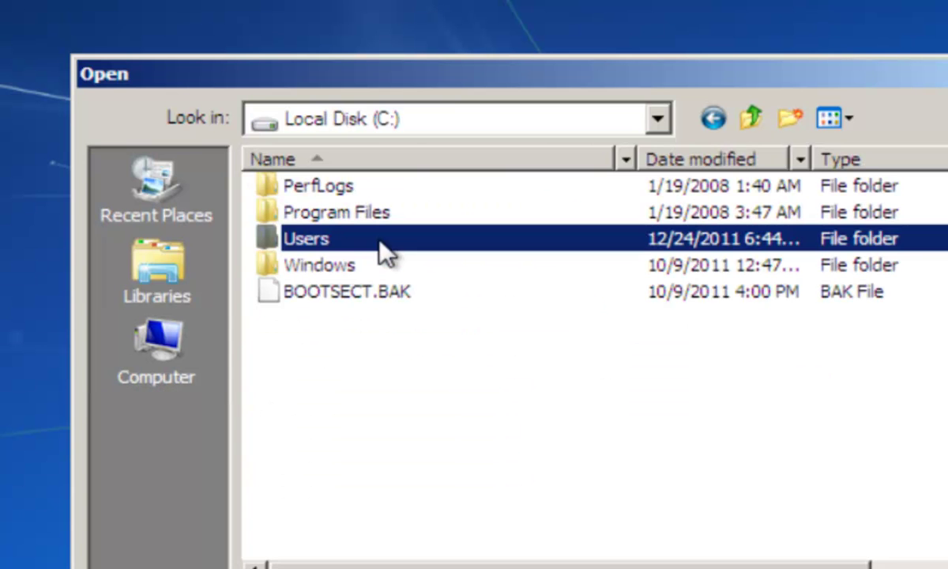
left_click(319, 237)
left_click(425, 267)
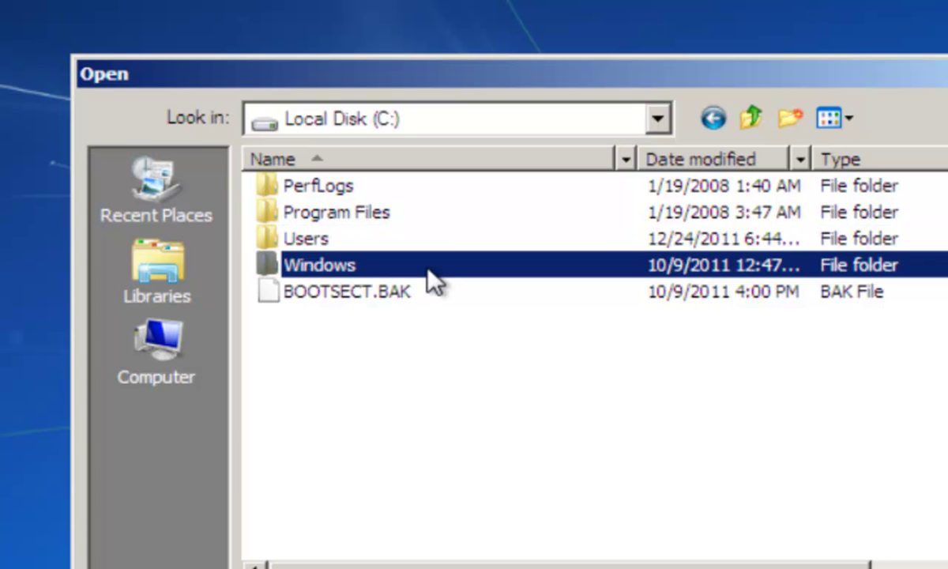
Create a 'Users - Shortcut' at the root of C:, then return to the drive list.
right_click(302, 242)
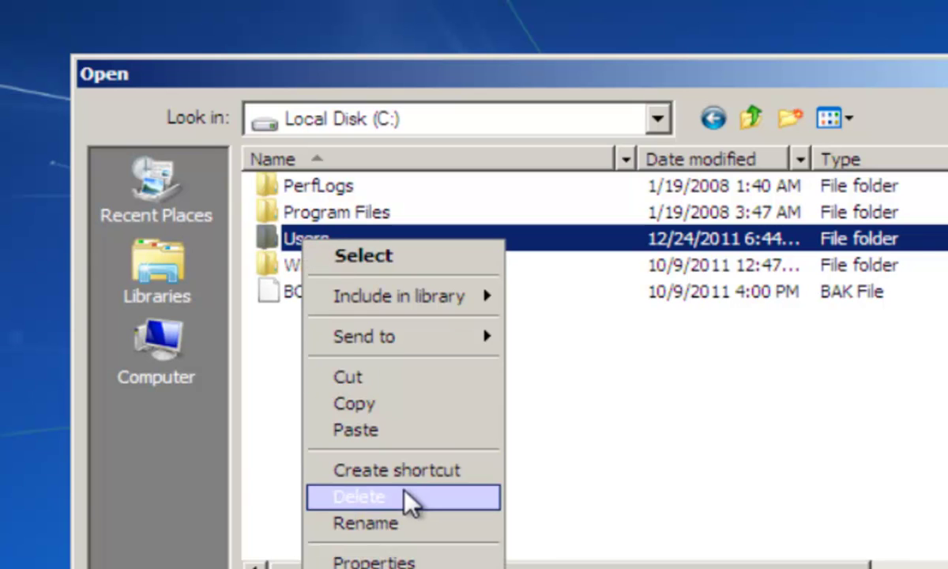
left_click(401, 472)
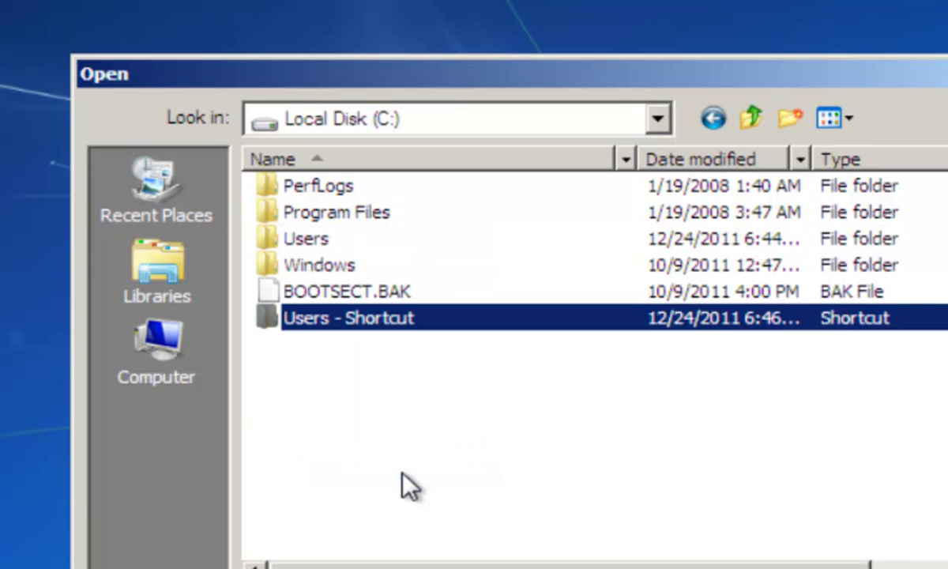
left_click(383, 380)
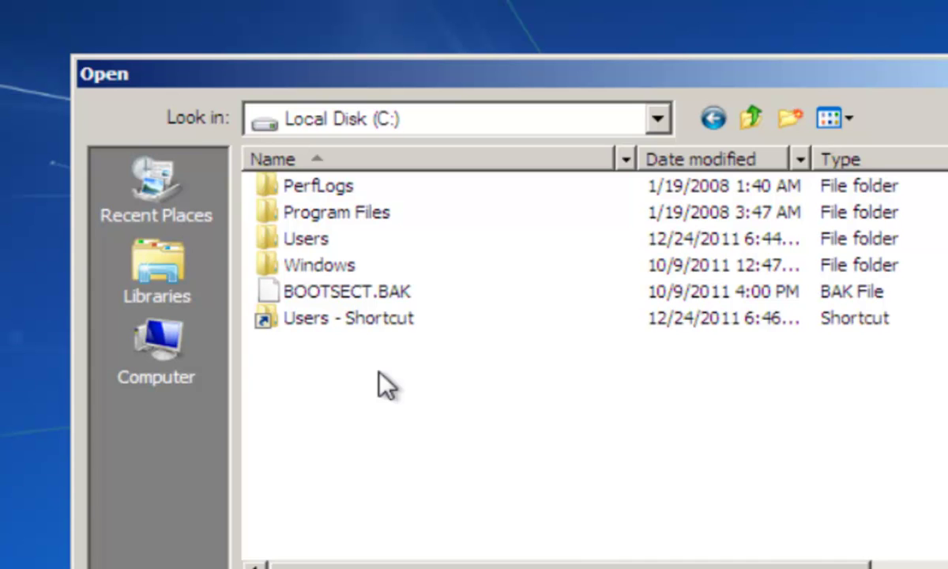
left_click(353, 319)
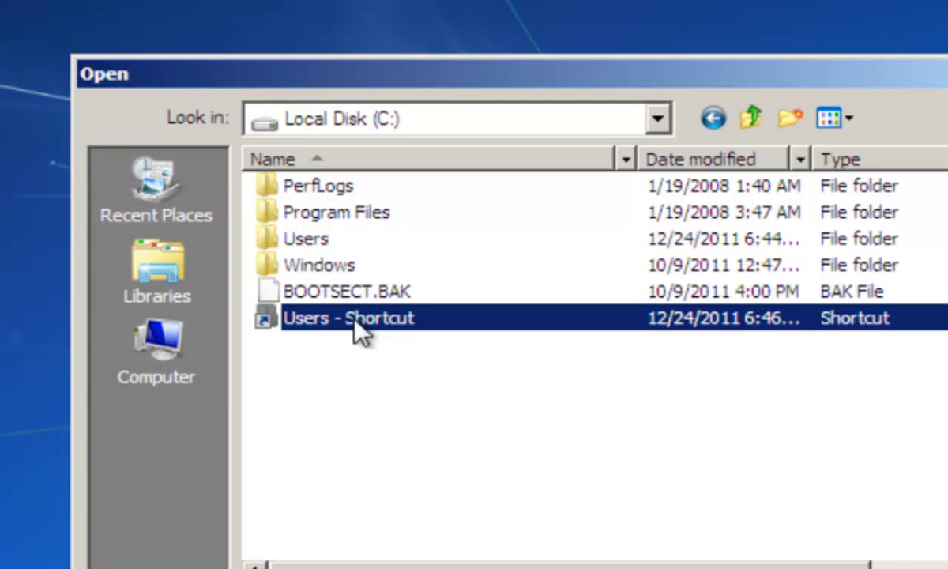
left_click(169, 338)
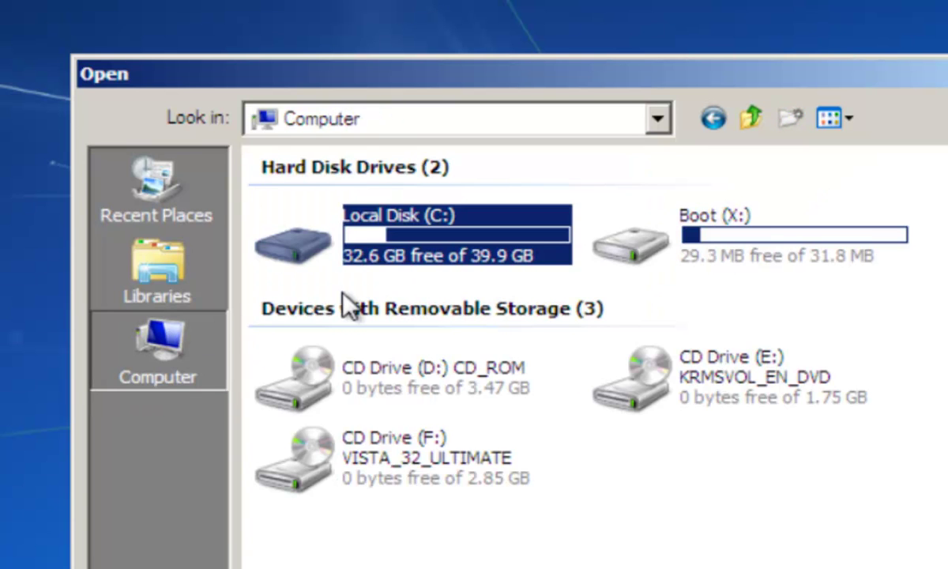
Go back to the Desktop, then switch the Look in location to Libraries and back to Desktop.
left_click(684, 147)
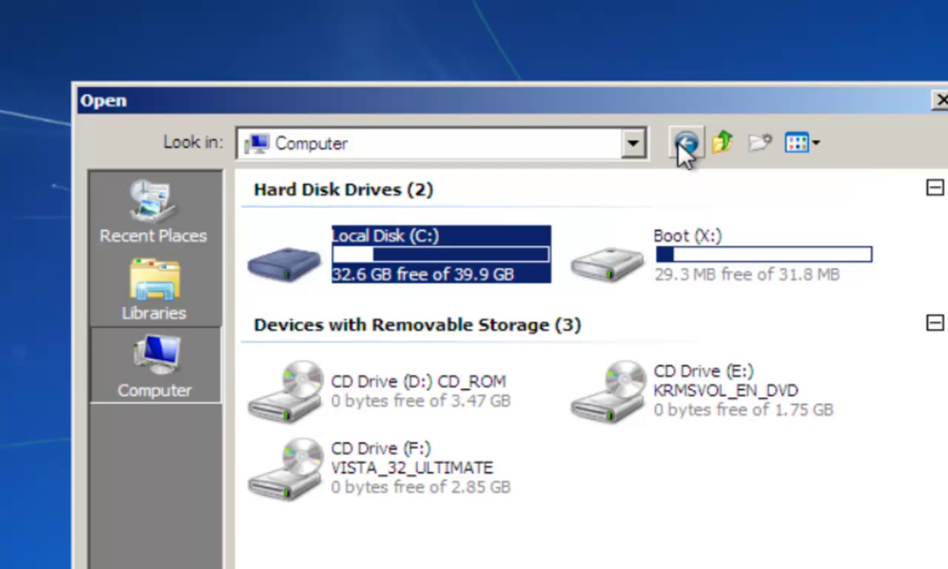
left_click(684, 147)
left_click(680, 147)
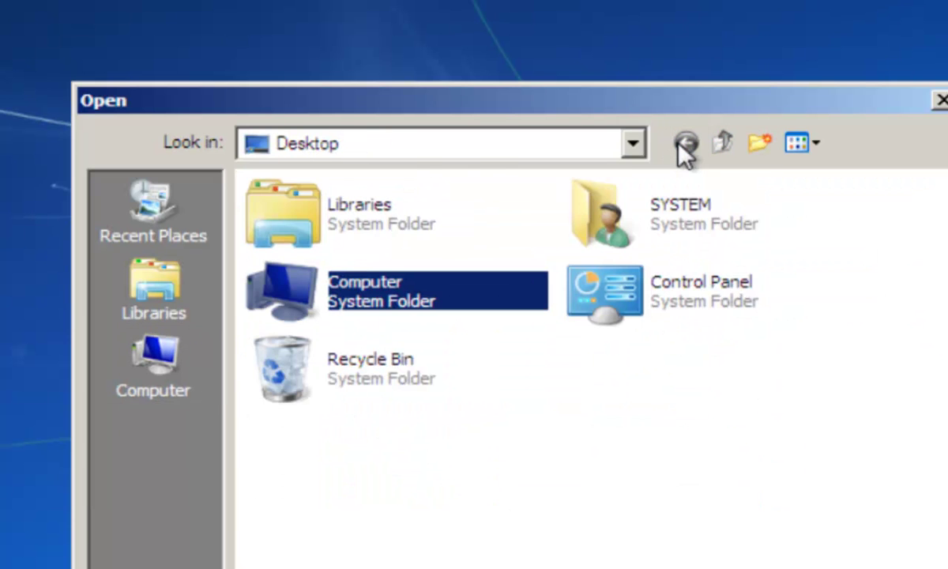
left_click(631, 155)
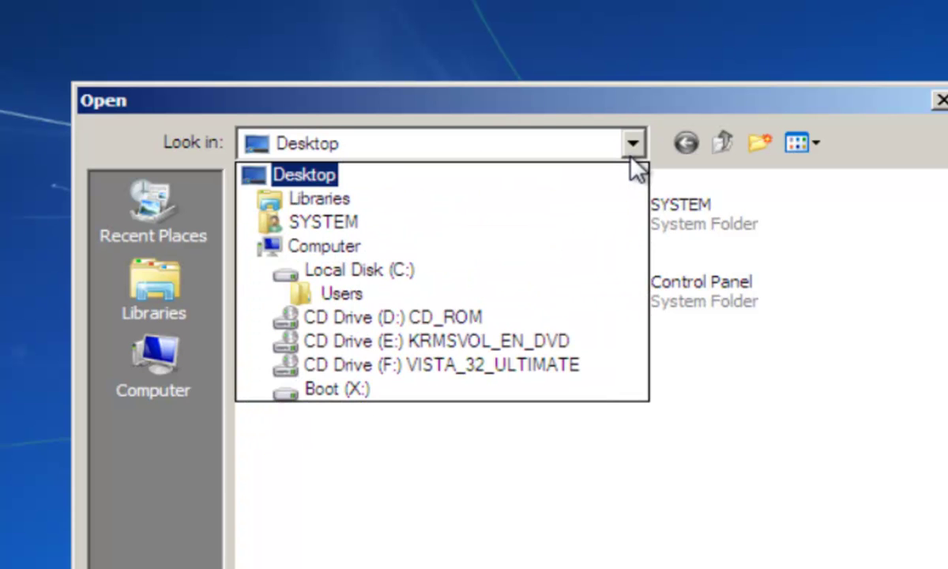
left_click(594, 209)
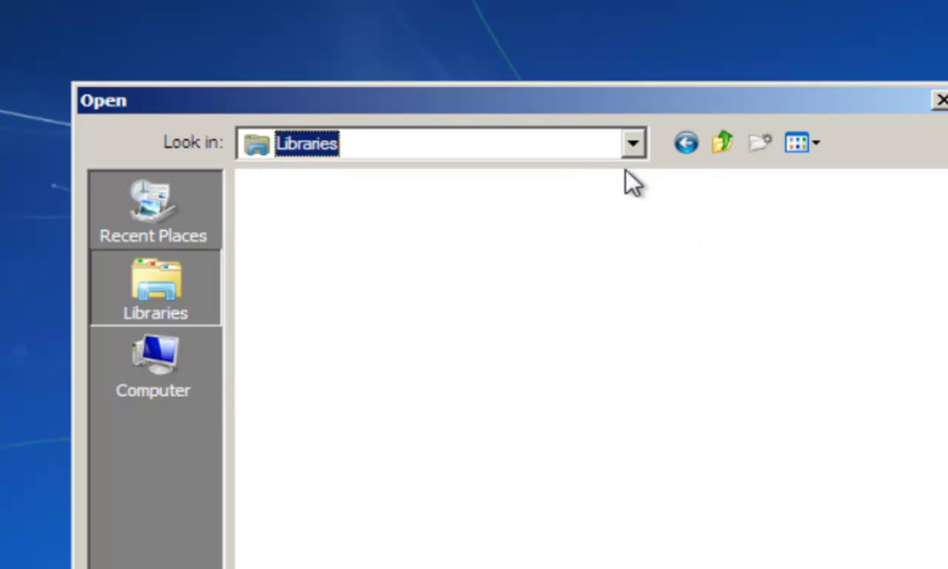
left_click(635, 143)
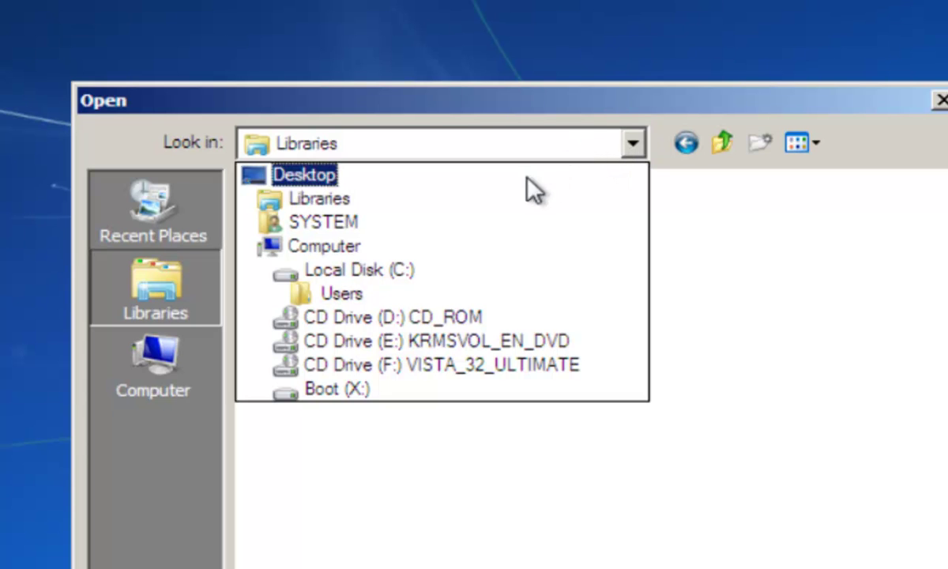
left_click(493, 177)
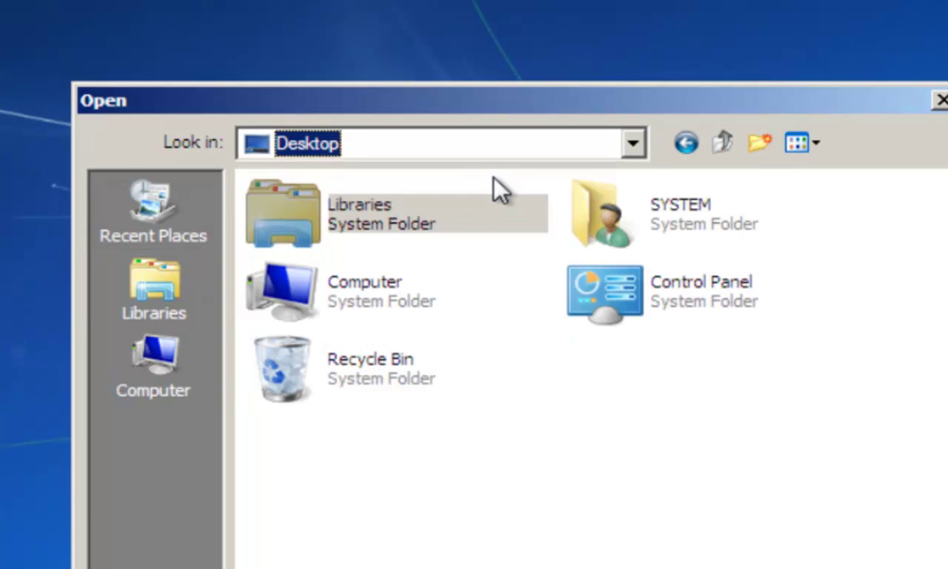
left_click(635, 143)
left_click(637, 145)
left_click(637, 146)
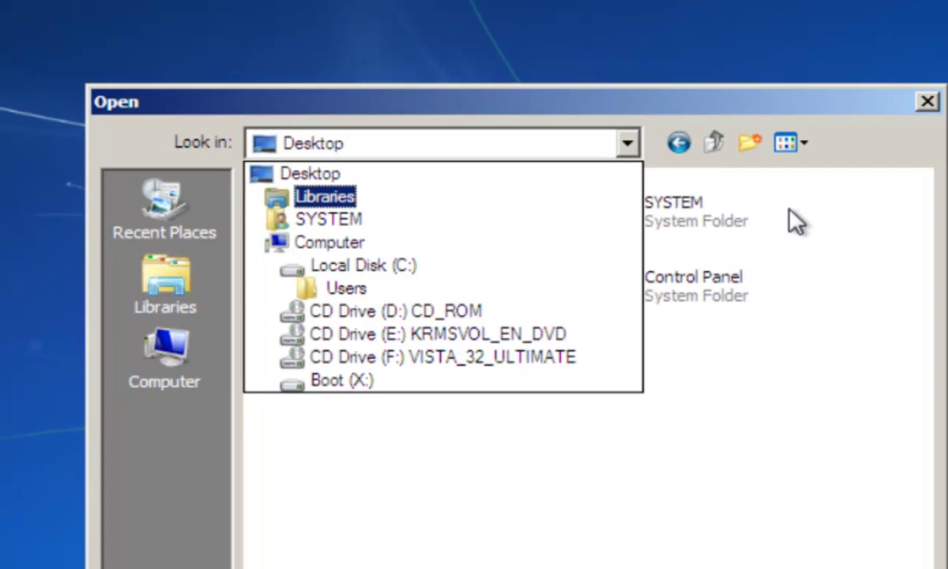
left_click(802, 224)
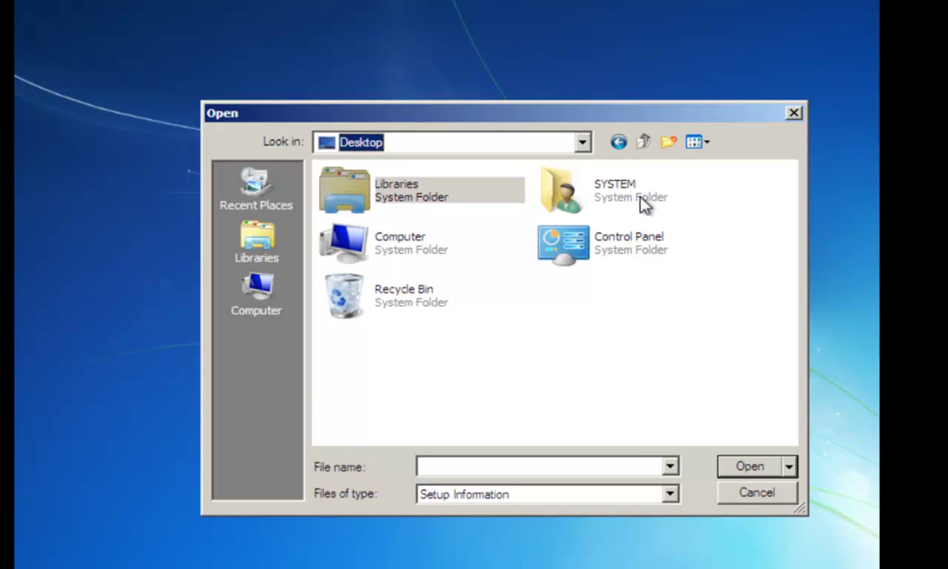
Open the Properties of Local Disk (C:) from the Computer view.
left_click(528, 297)
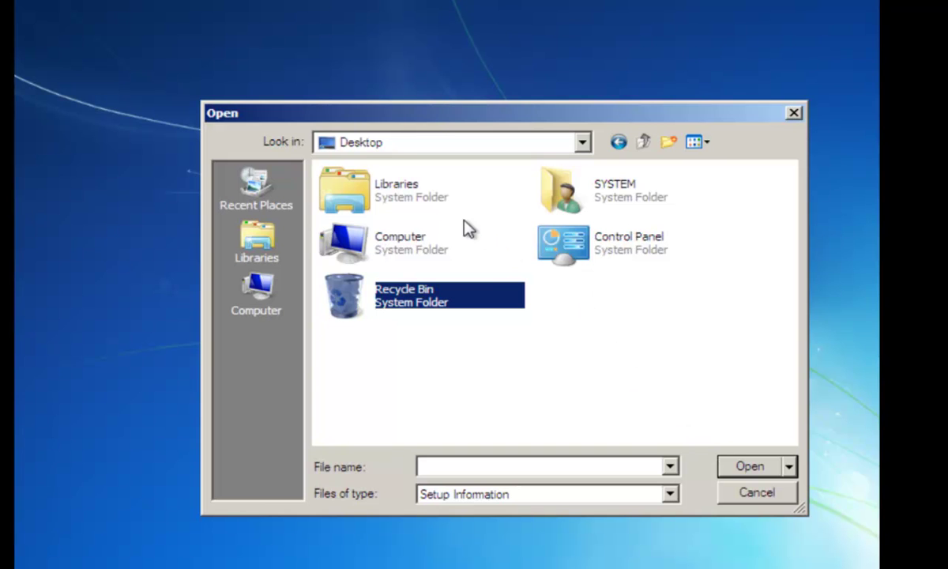
left_click(263, 322)
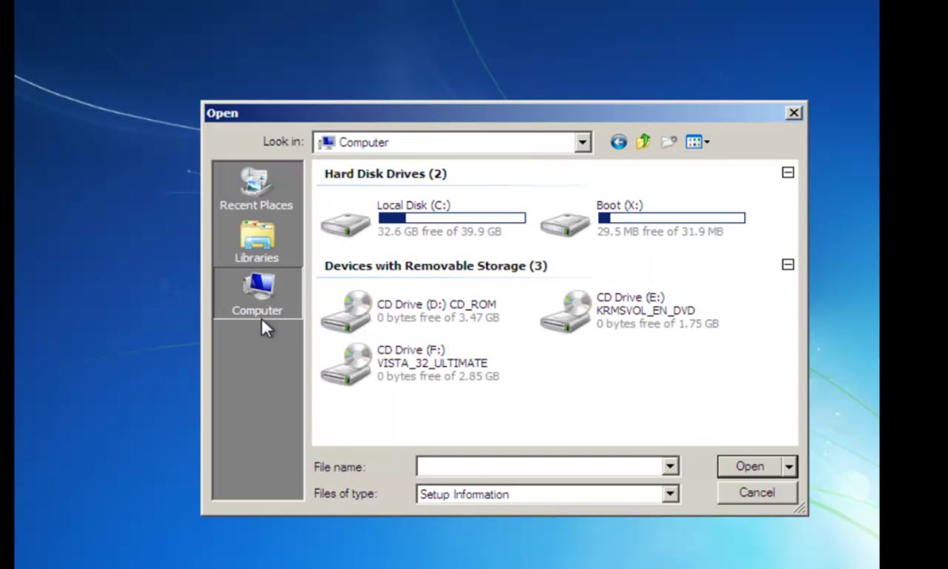
right_click(461, 228)
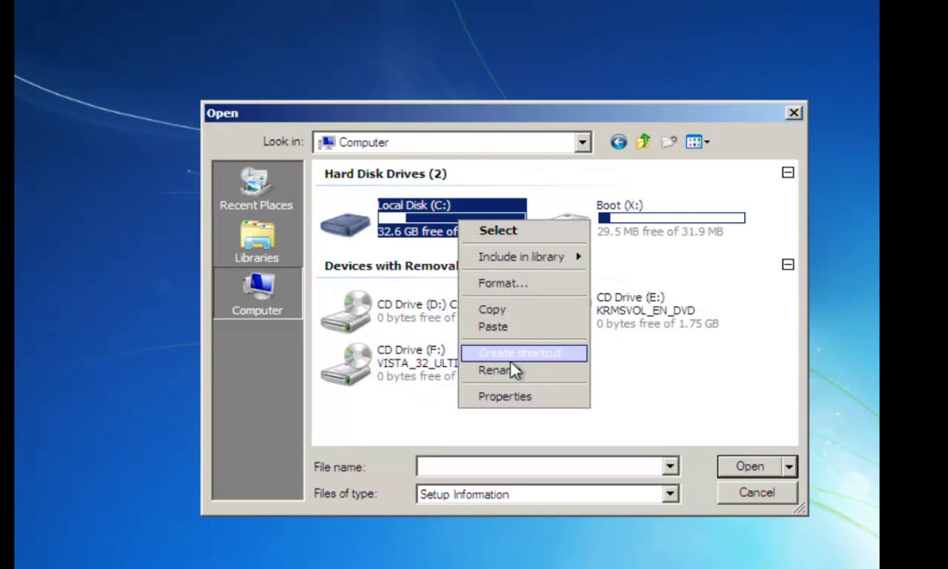
left_click(517, 396)
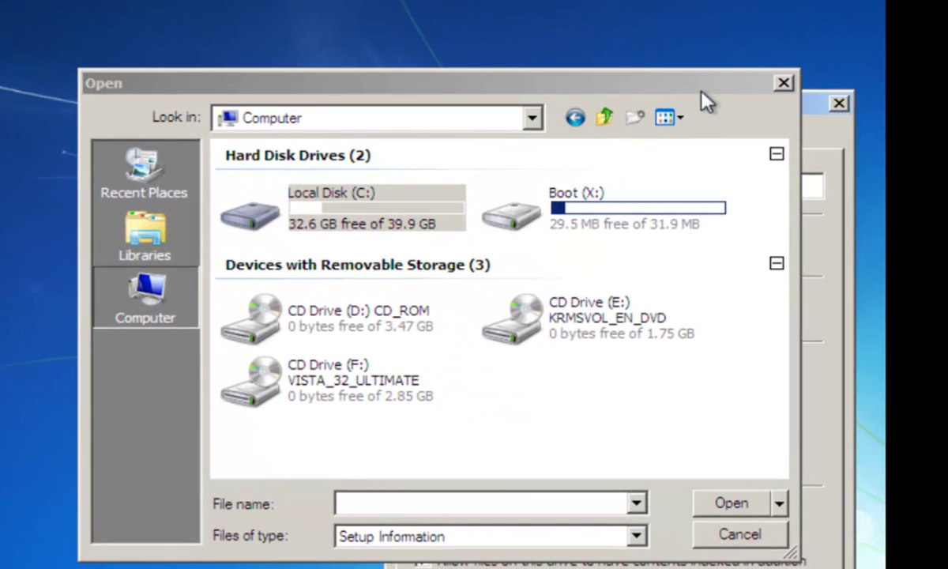
Move the windows aside and open Check Disk from the C: Tools tab with automatic fixing enabled.
left_click(800, 94)
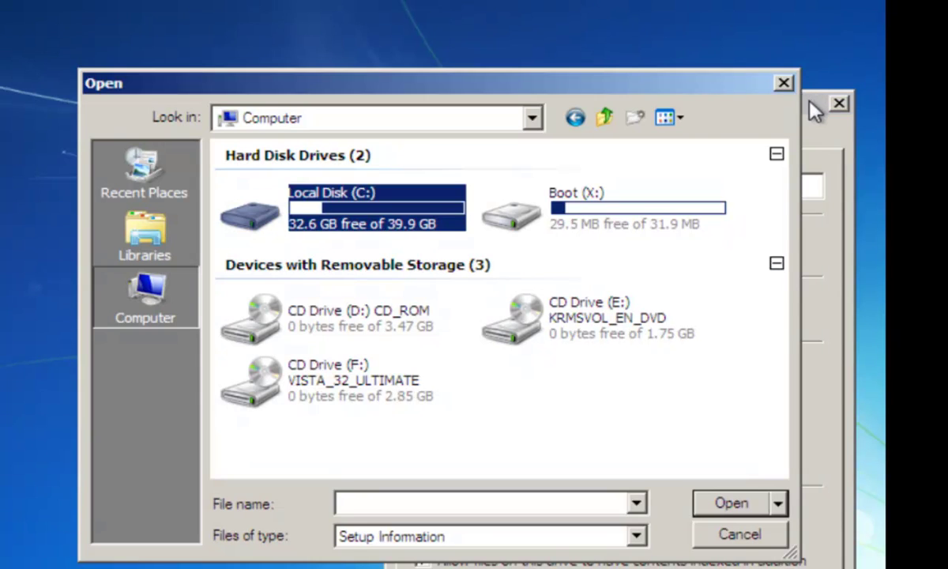
left_click_drag(741, 88, 286, 193)
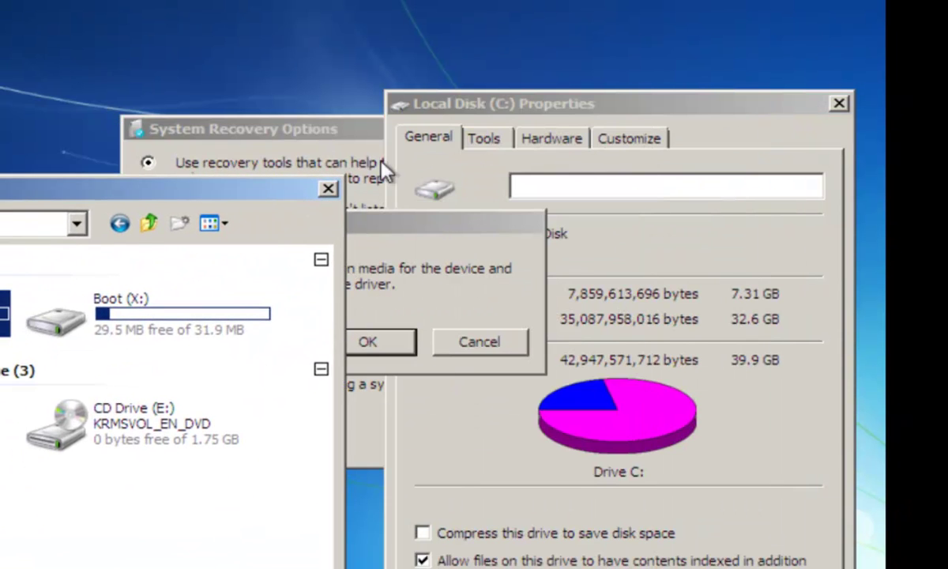
left_click(483, 139)
left_click_drag(563, 111, 614, 65)
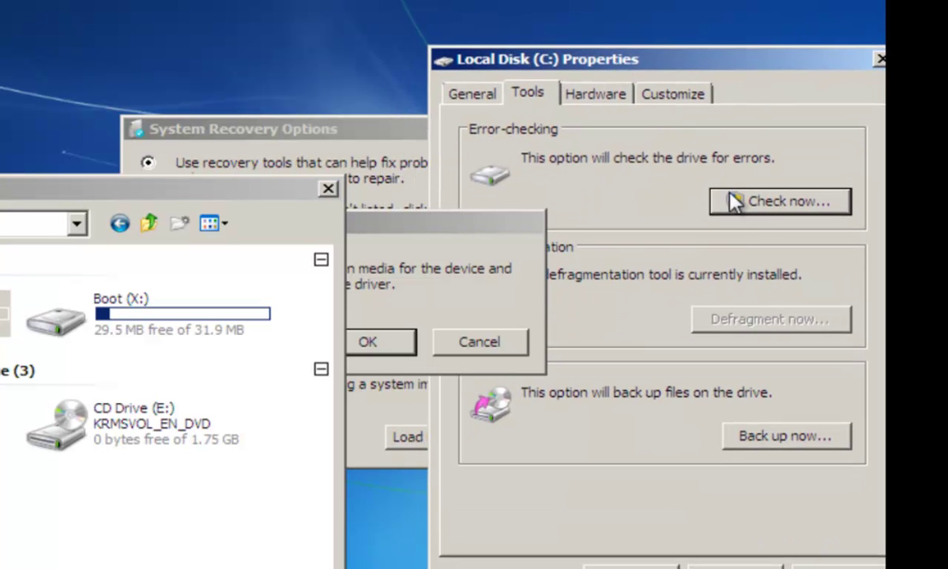
left_click(748, 202)
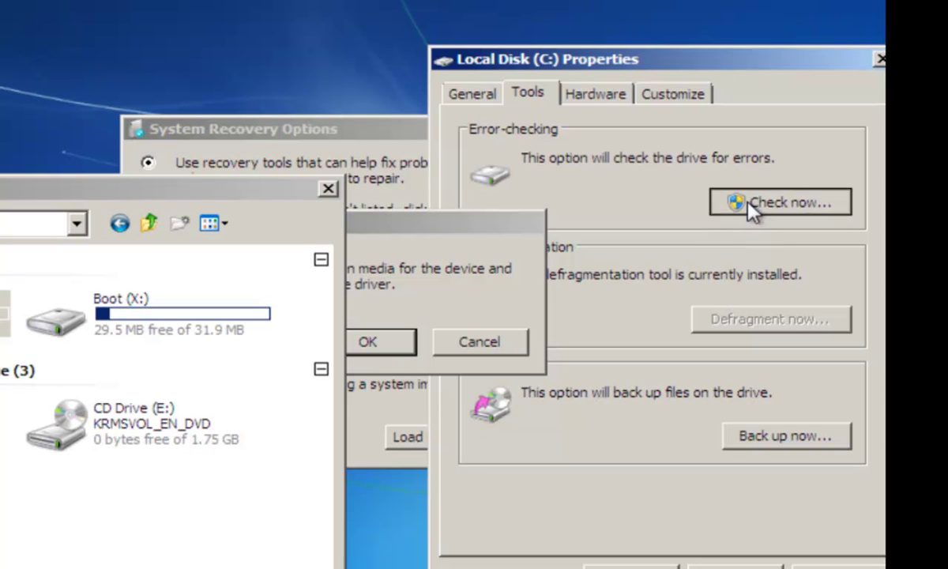
left_click_drag(477, 179, 799, 19)
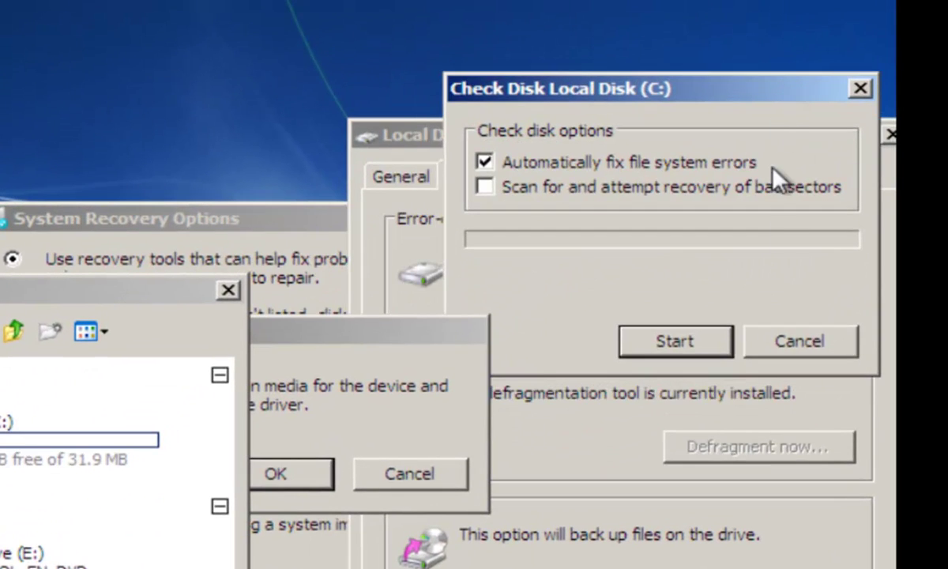
Start the check on C: and force a dismount of the in-use volume so the scan completes.
left_click(690, 344)
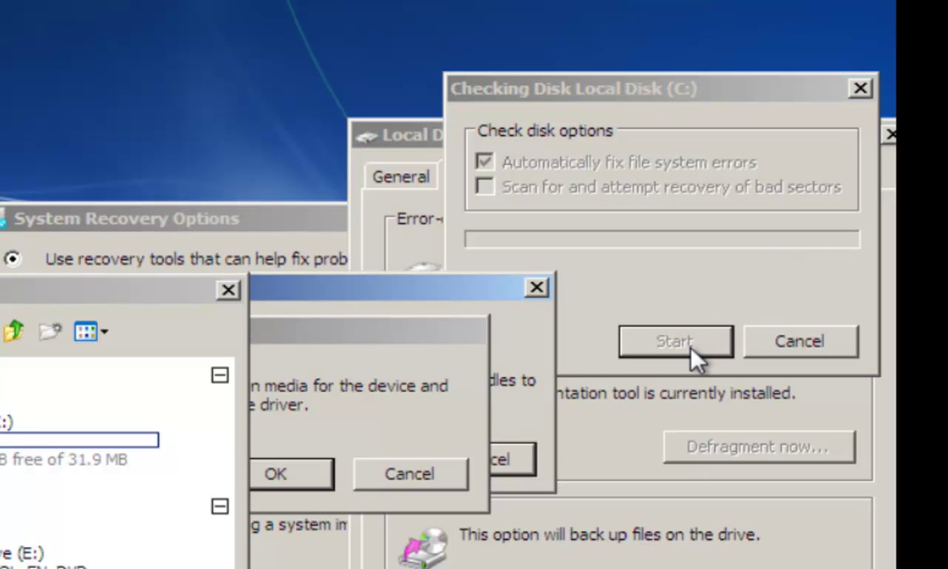
left_click_drag(459, 293, 629, 98)
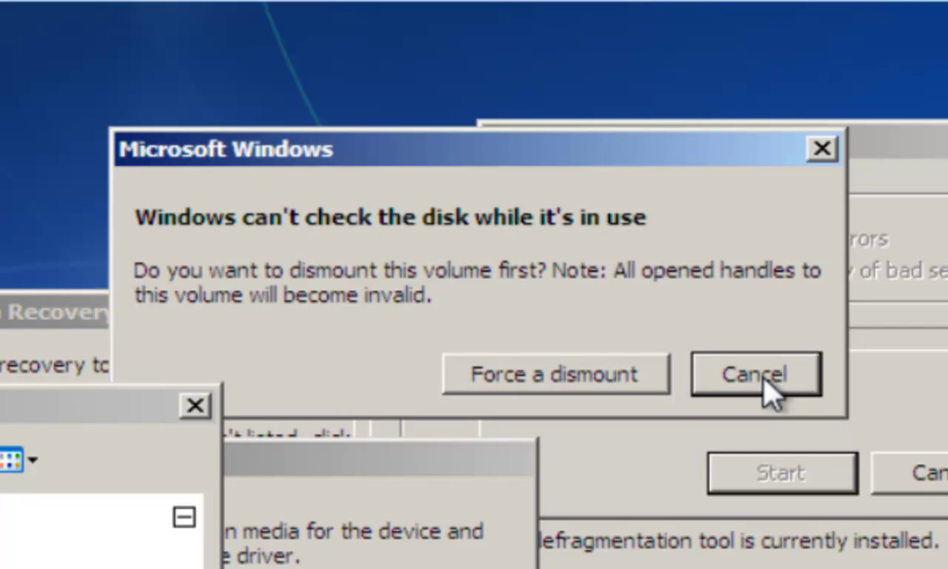
left_click(621, 371)
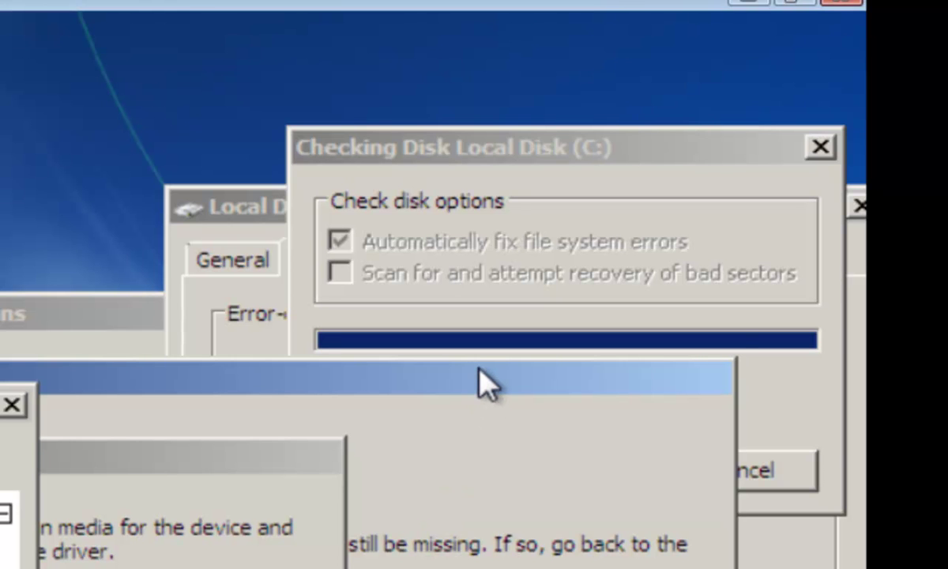
Expand the scan details showing no problems on C:, and drag the dialogs aside to uncover windows behind.
left_click_drag(482, 387, 549, 106)
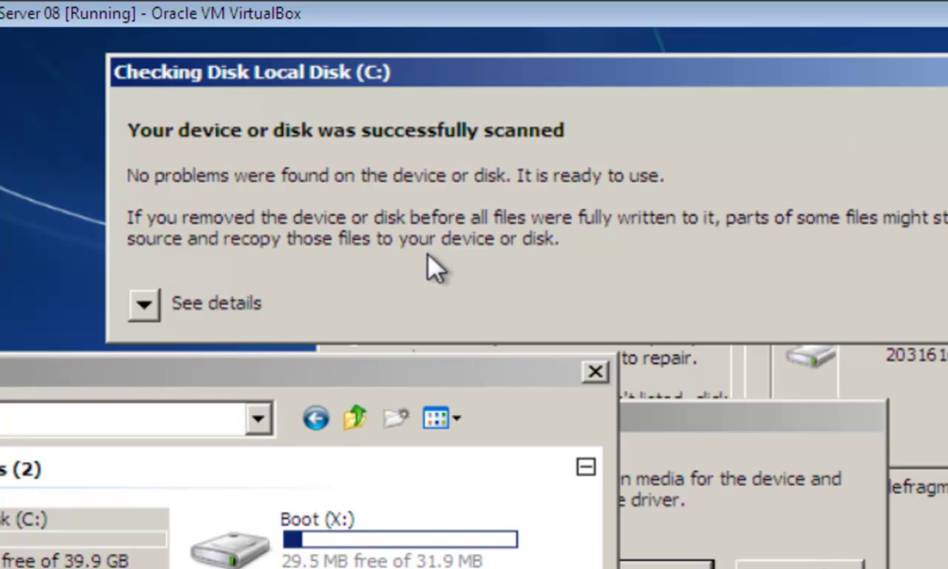
left_click(150, 309)
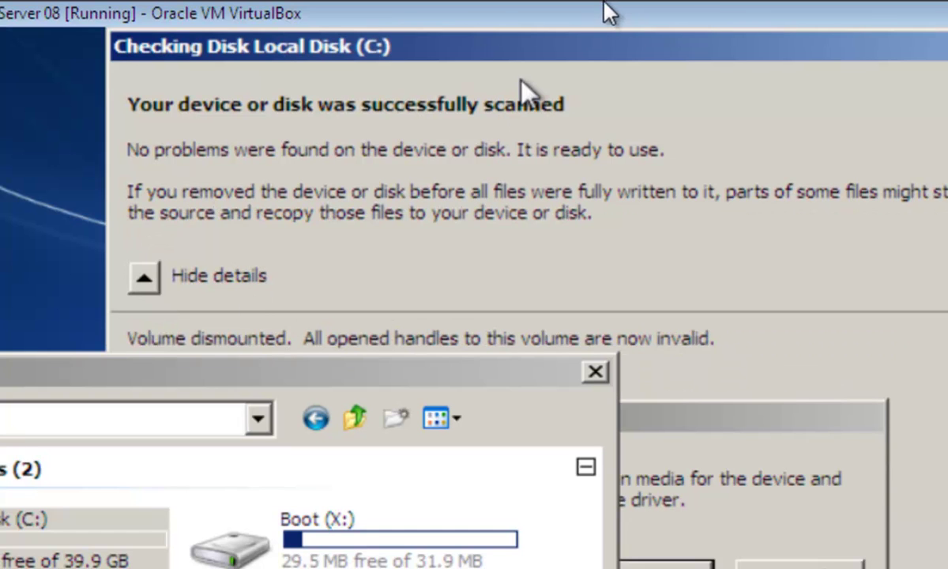
left_click_drag(620, 52, 947, 76)
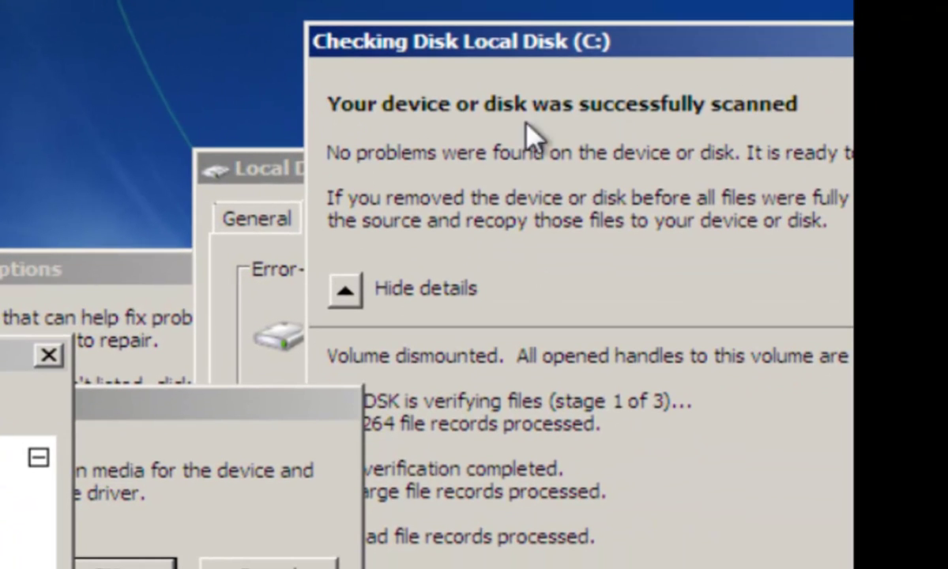
left_click_drag(465, 48, 530, 35)
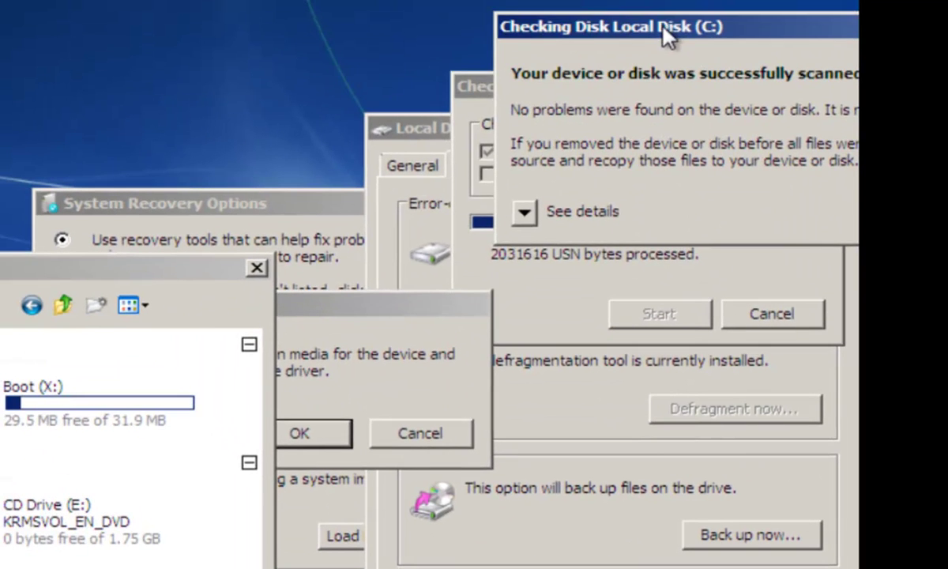
left_click_drag(667, 36, 220, 62)
left_click_drag(562, 69, 333, 125)
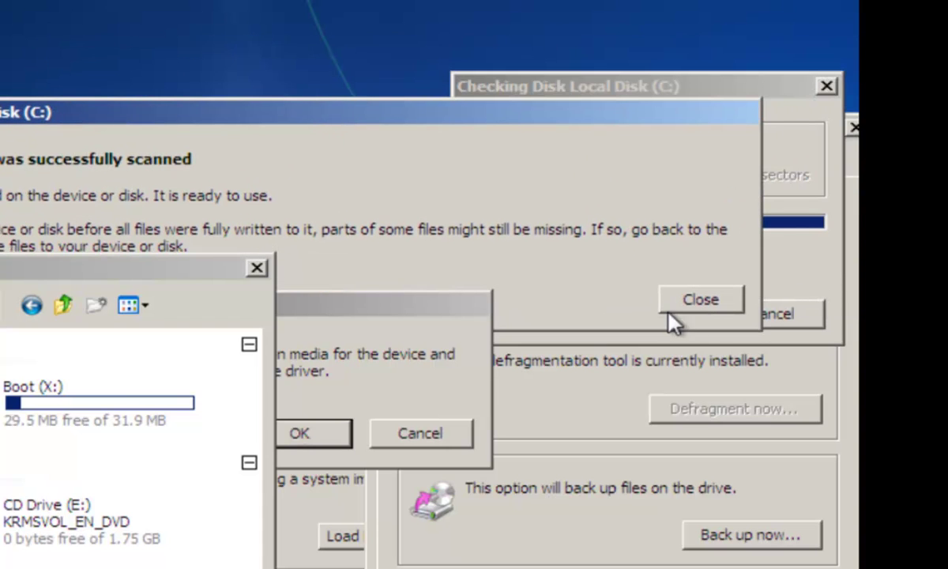
Close the scan results, view the Hardware tab, try Back up now (Backup not installed), then close C: Properties.
left_click(721, 310)
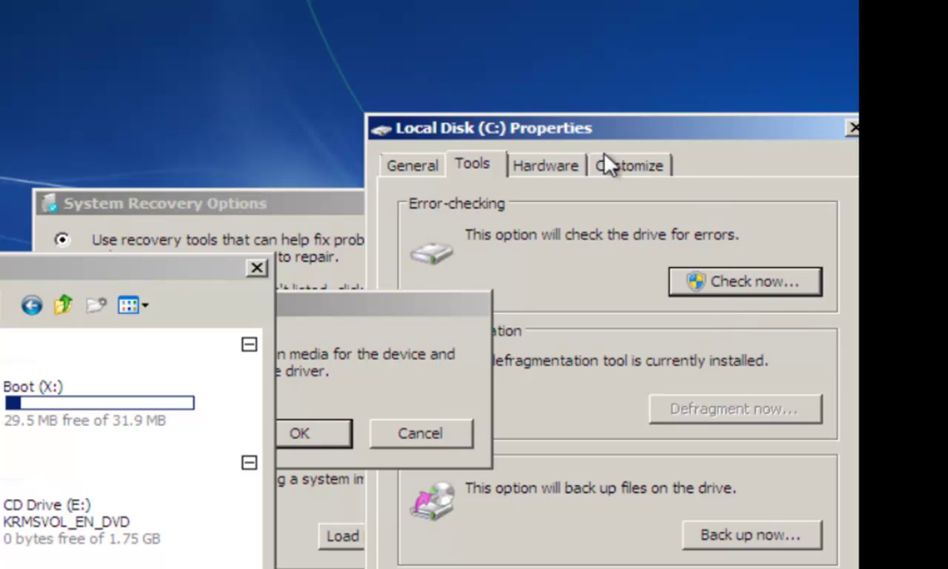
left_click(567, 176)
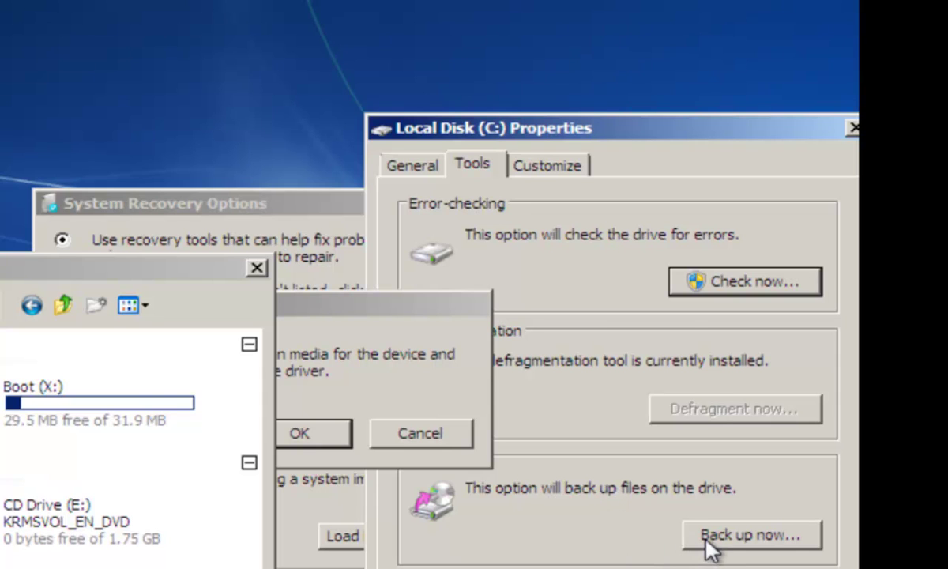
left_click(707, 540)
left_click_drag(559, 289, 641, 128)
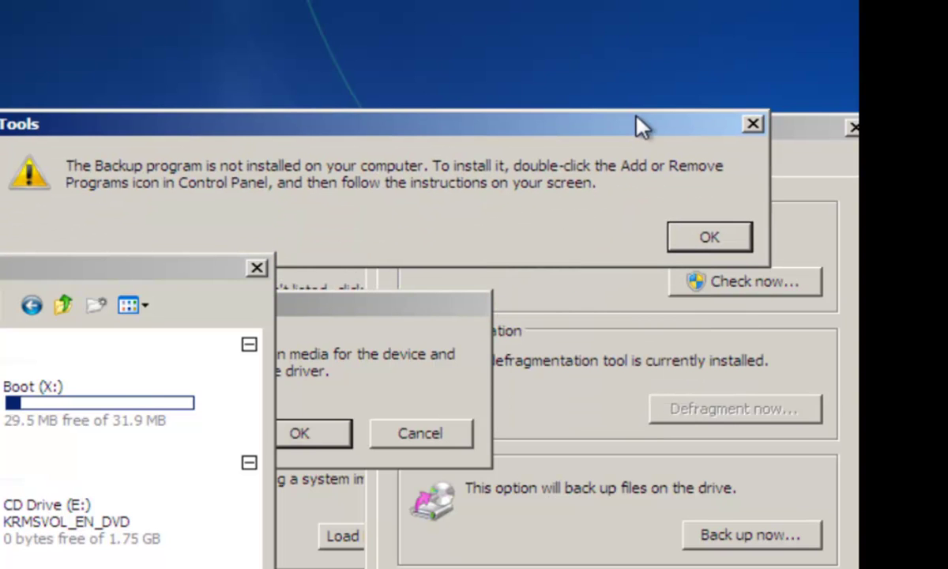
left_click(701, 243)
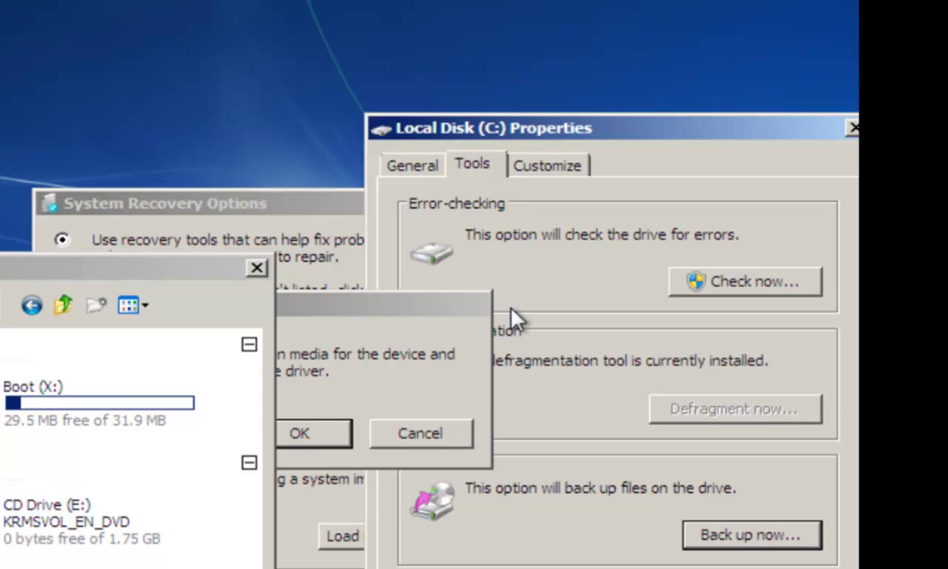
left_click(433, 169)
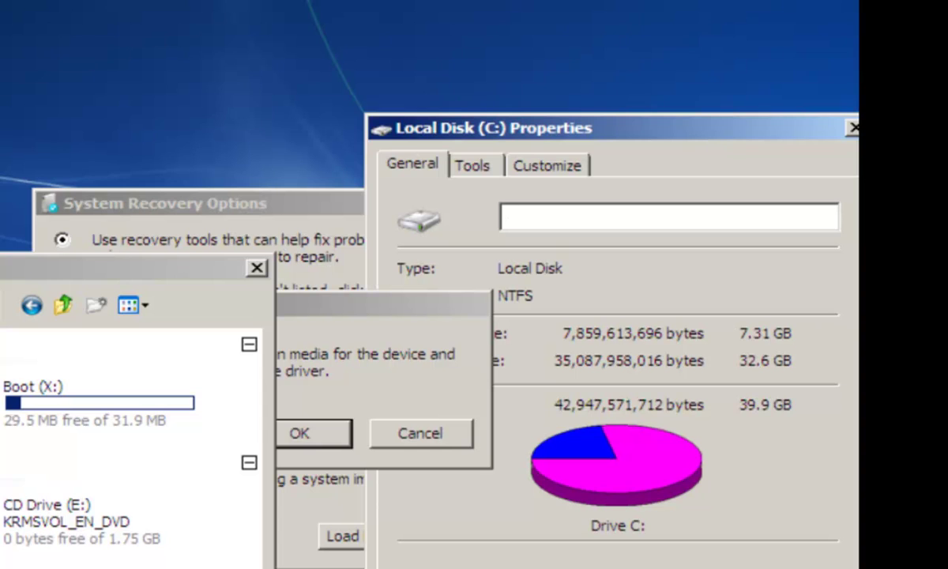
key("Escape")
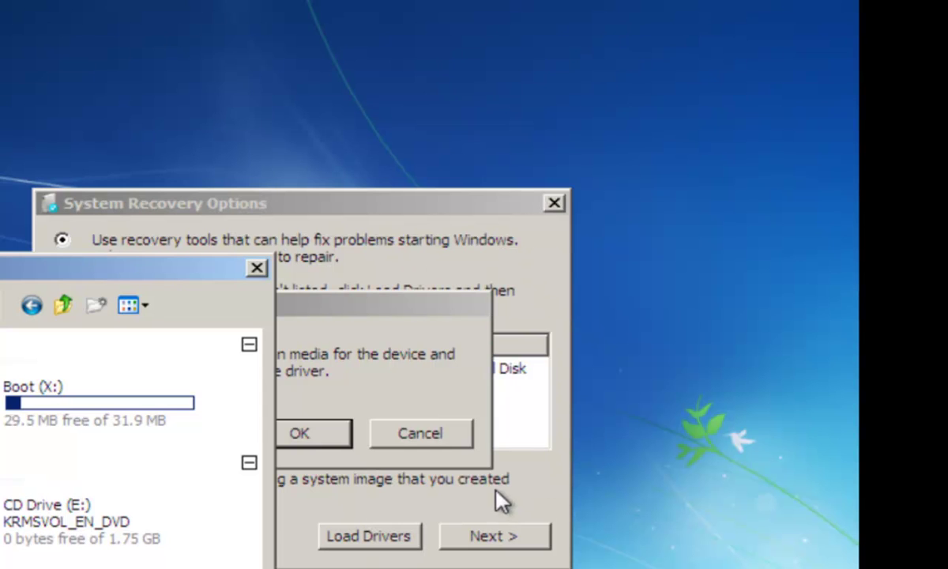
Browse to the Desktop location in the driver Open dialog.
left_click_drag(203, 278, 740, 130)
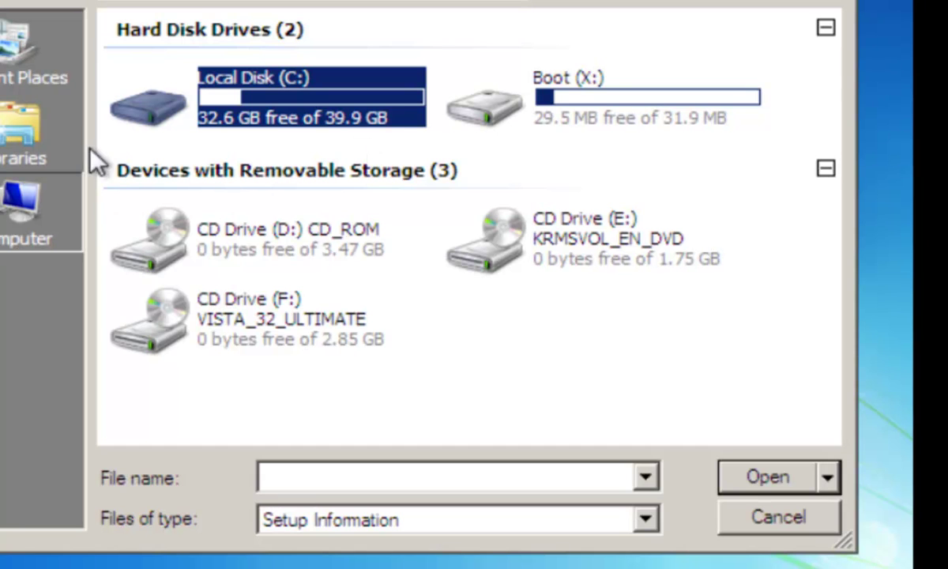
left_click(508, 1)
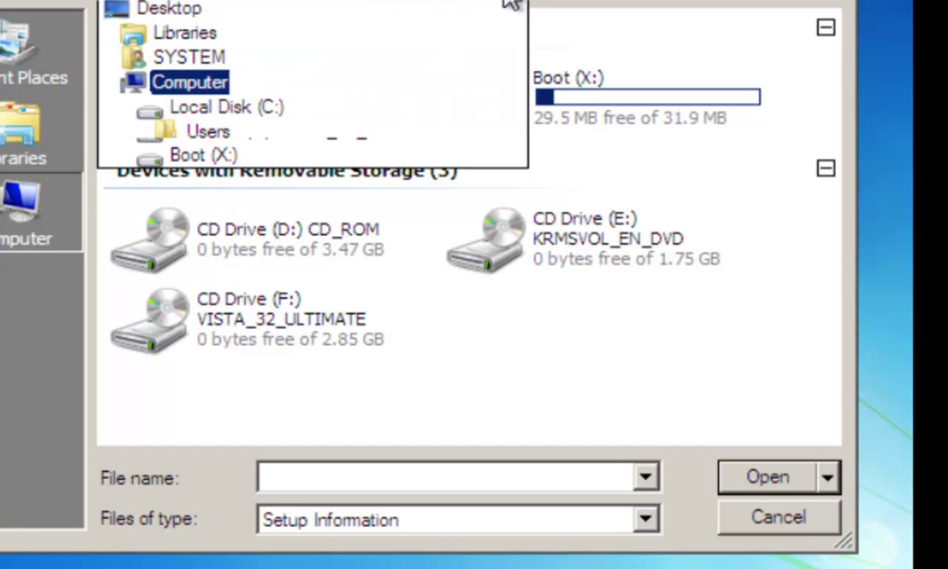
left_click(436, 24)
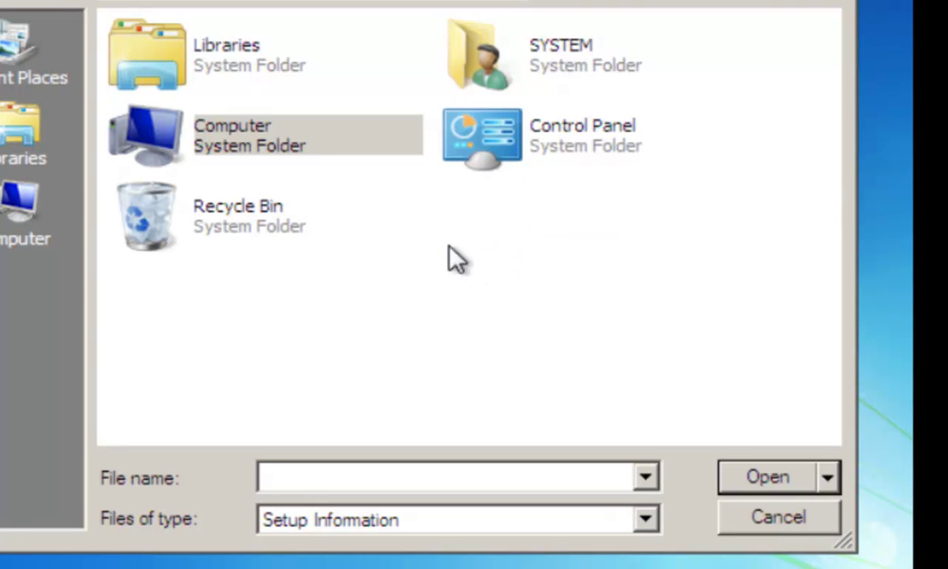
left_click(491, 294)
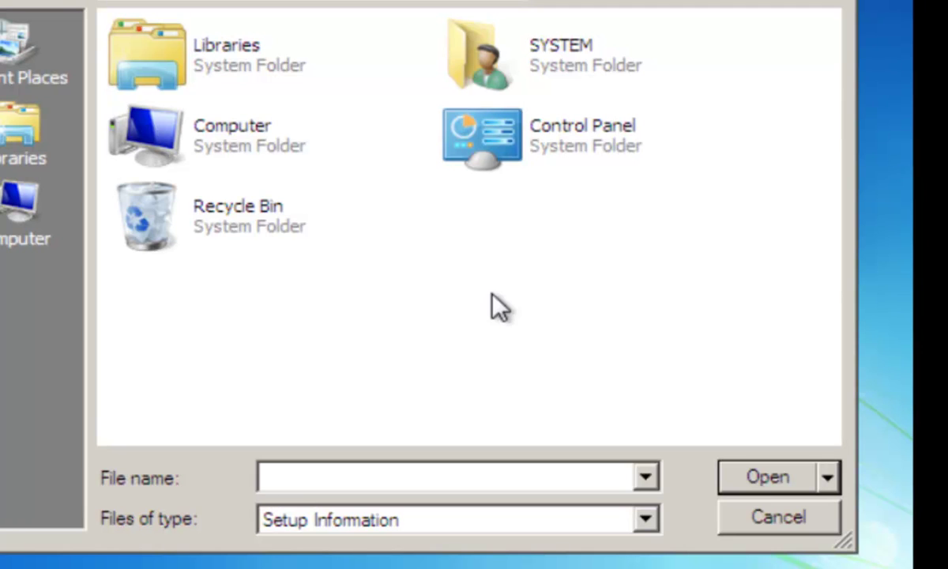
left_click_drag(553, 0, 417, 1)
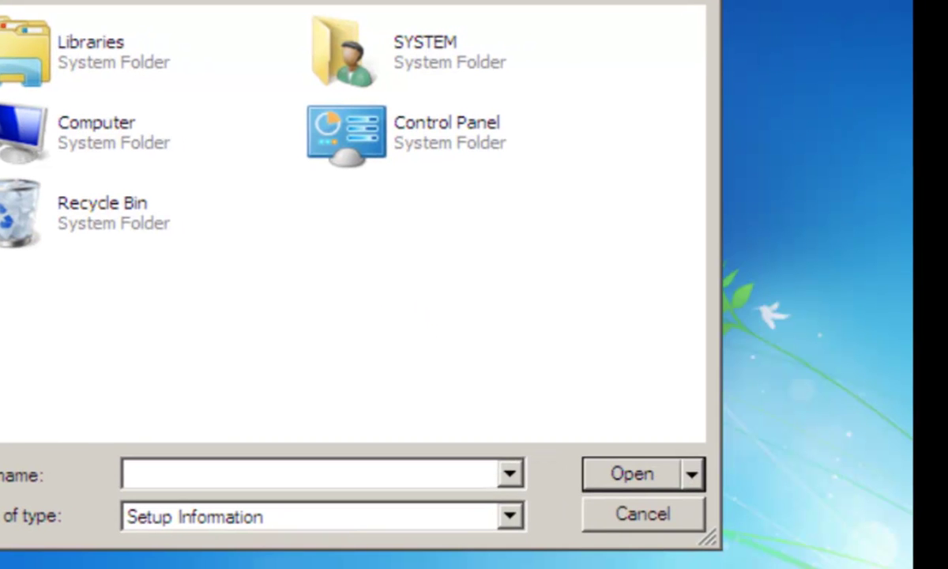
Cancel the driver file browser twice and dismiss the Add Drivers prompt.
left_click(637, 514)
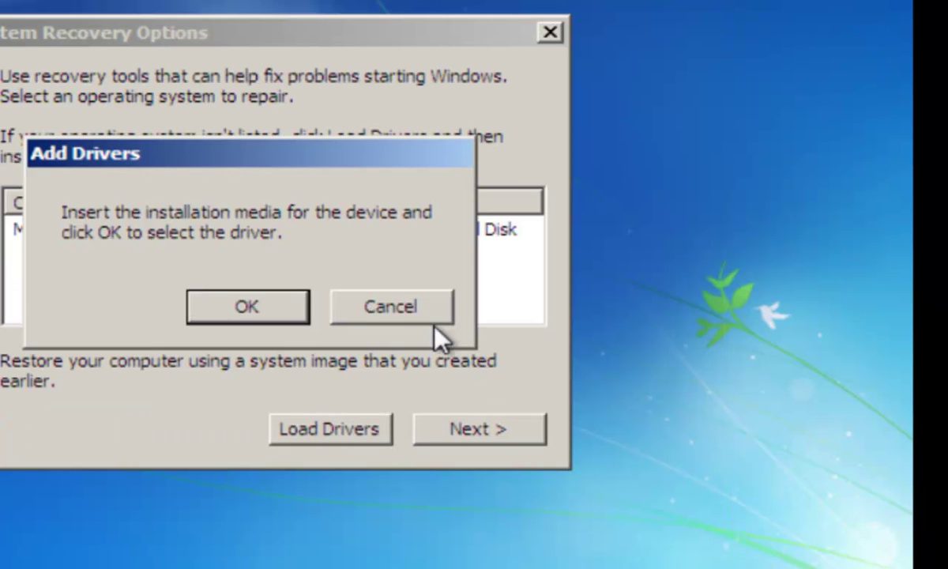
left_click(277, 311)
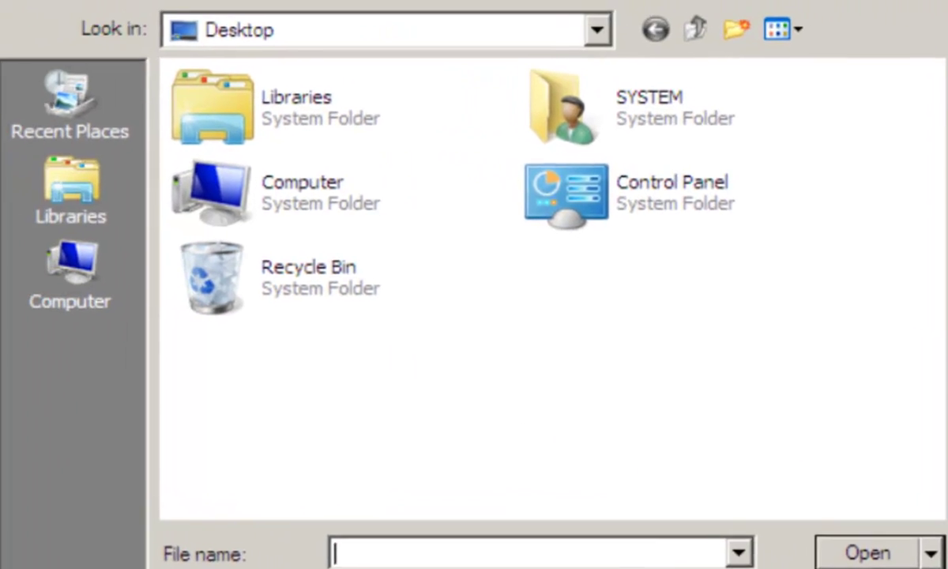
left_click(642, 513)
left_click(629, 380)
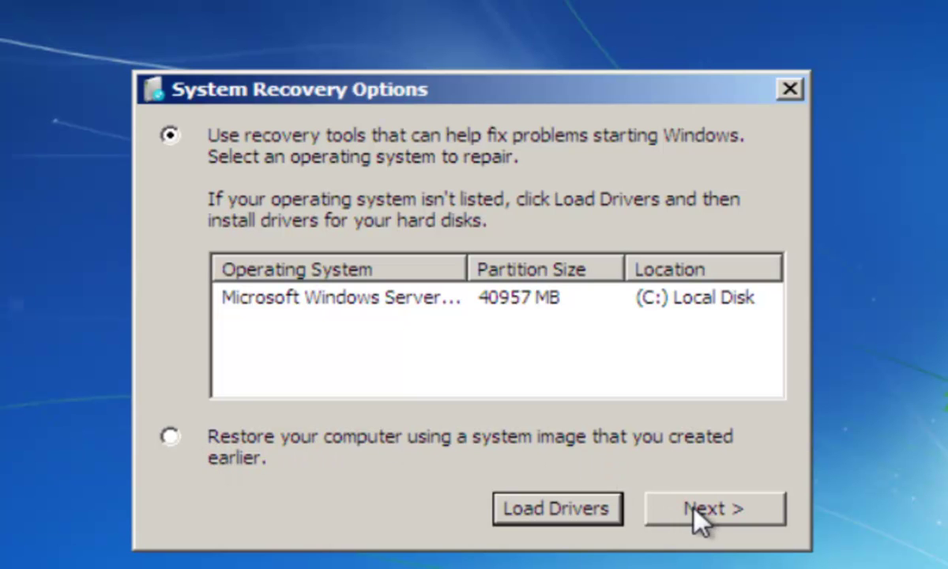
Choose restoring from a system image, cancel the missing-image warning, and exit the re-image wizard.
left_click(190, 443)
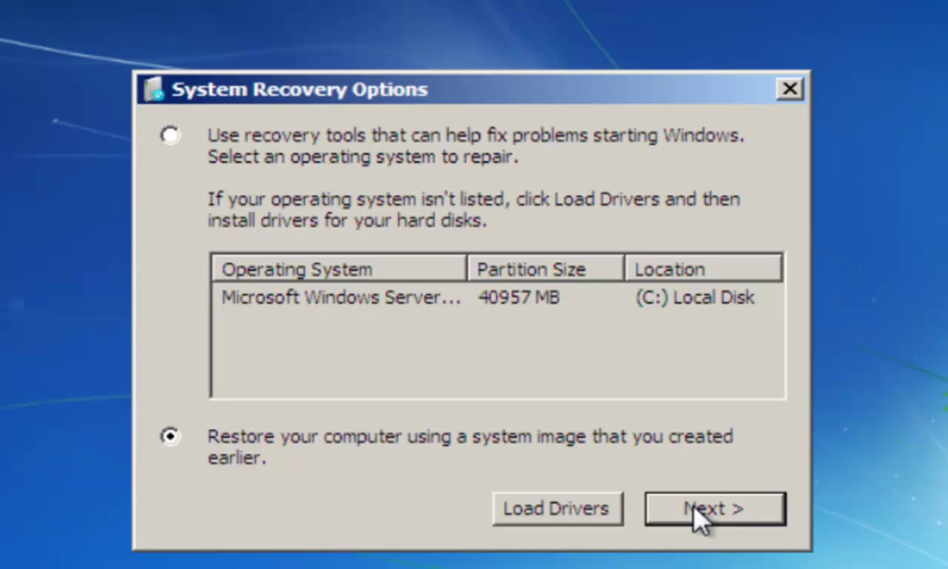
left_click(605, 508)
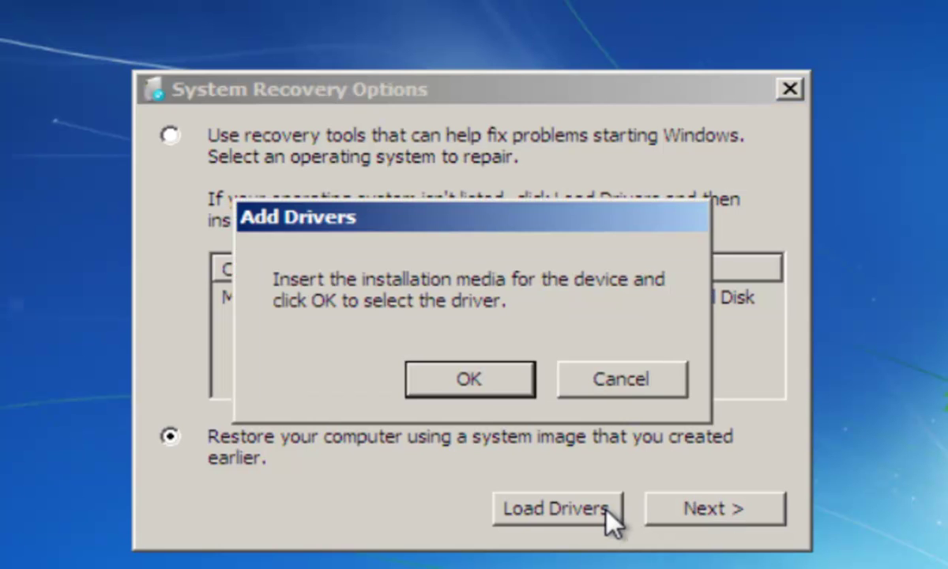
left_click(639, 393)
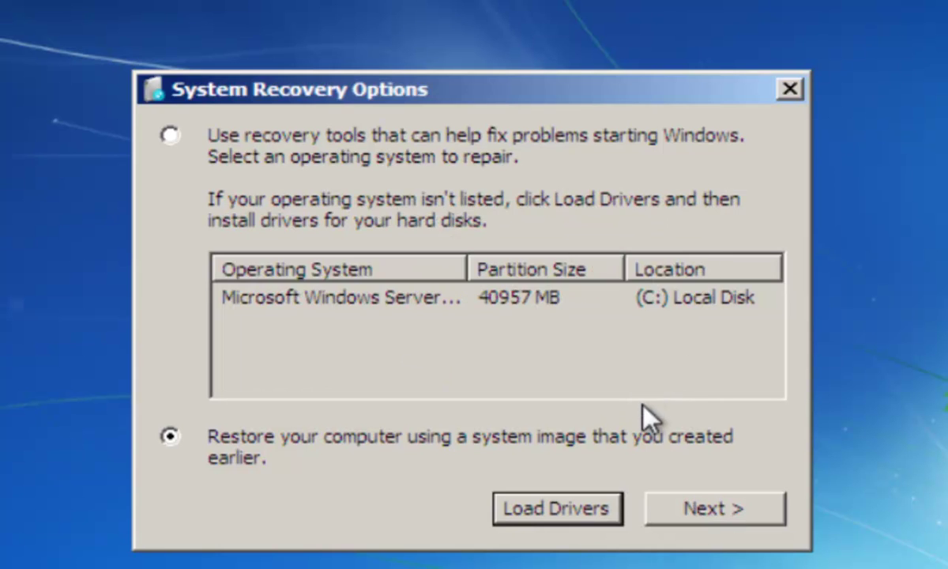
left_click(685, 506)
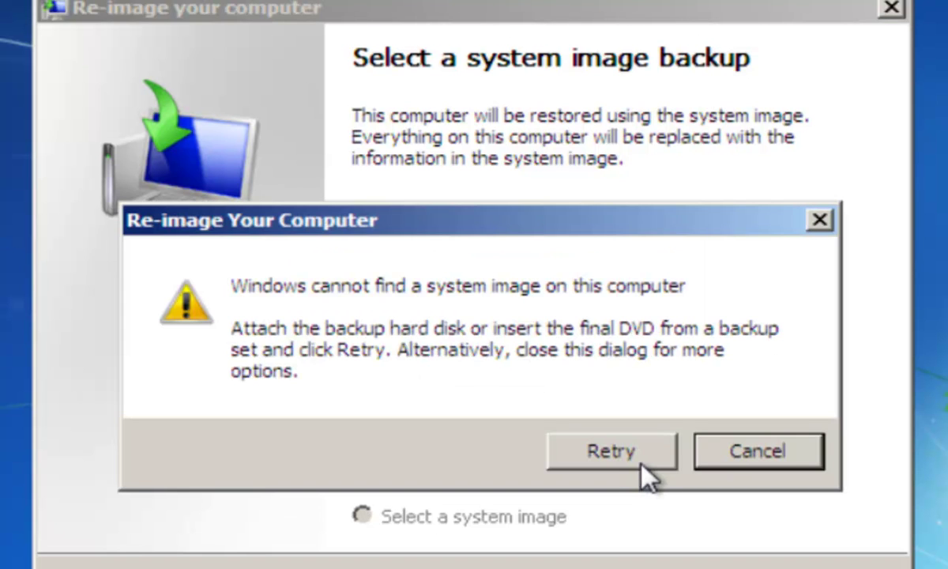
left_click(758, 446)
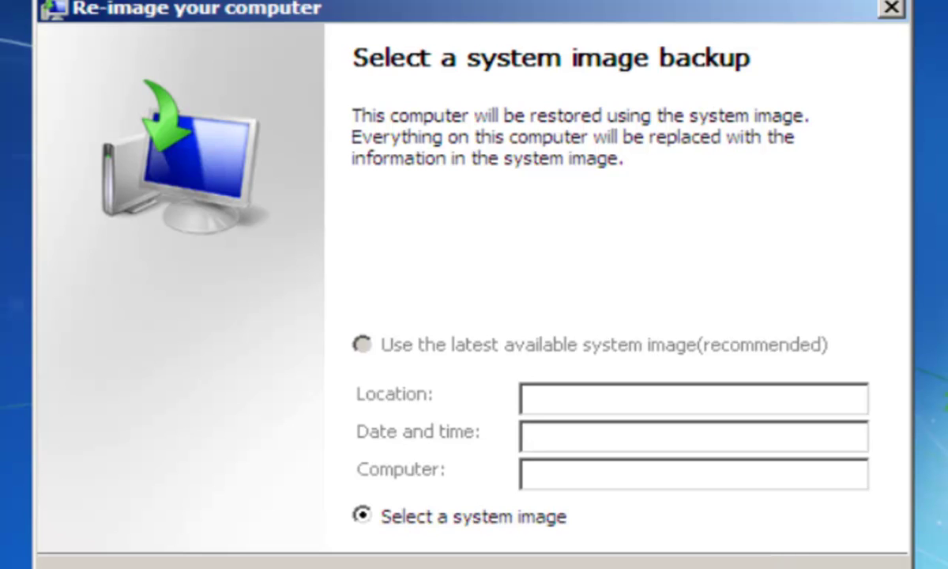
key("Escape")
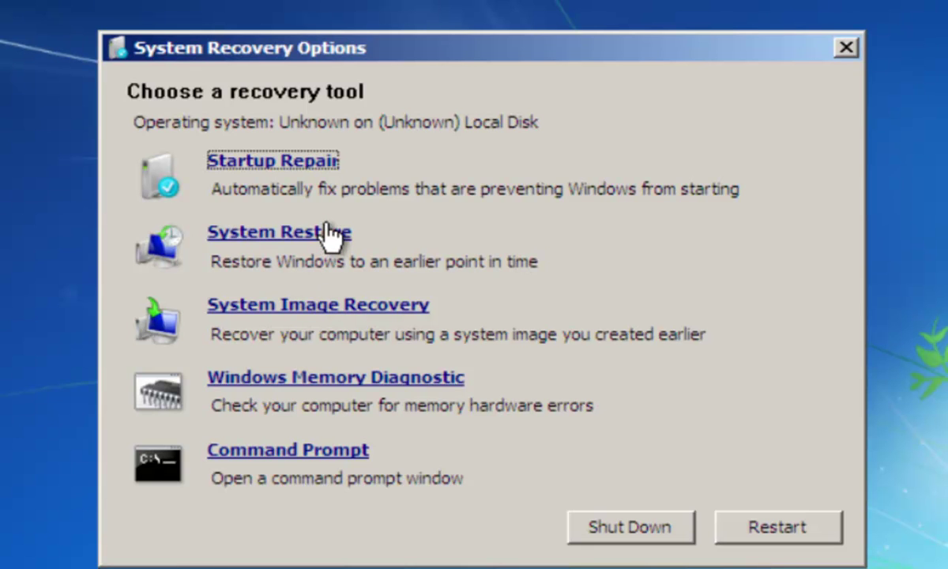
Run Startup Repair and, once it asks for a restart, cancel back to the tool list.
left_click(307, 160)
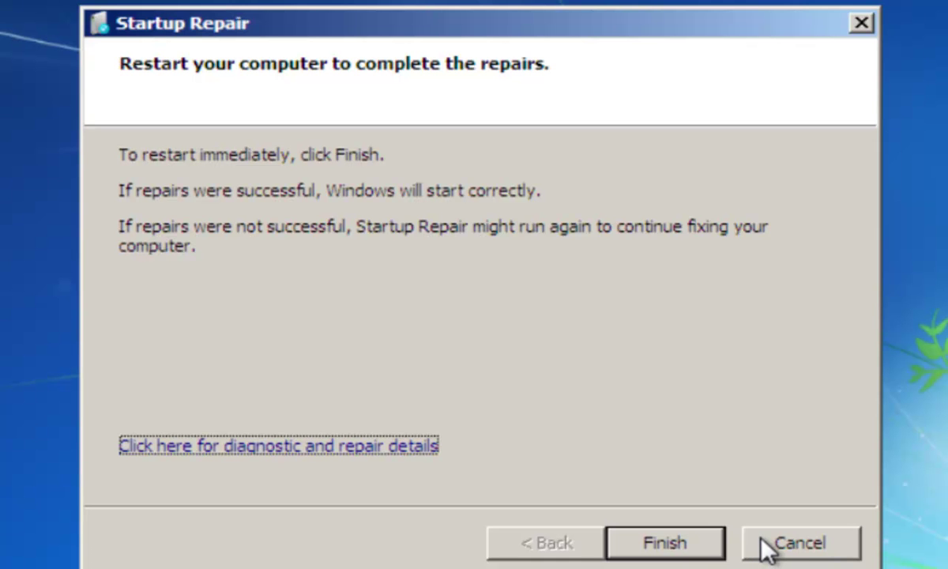
left_click(781, 544)
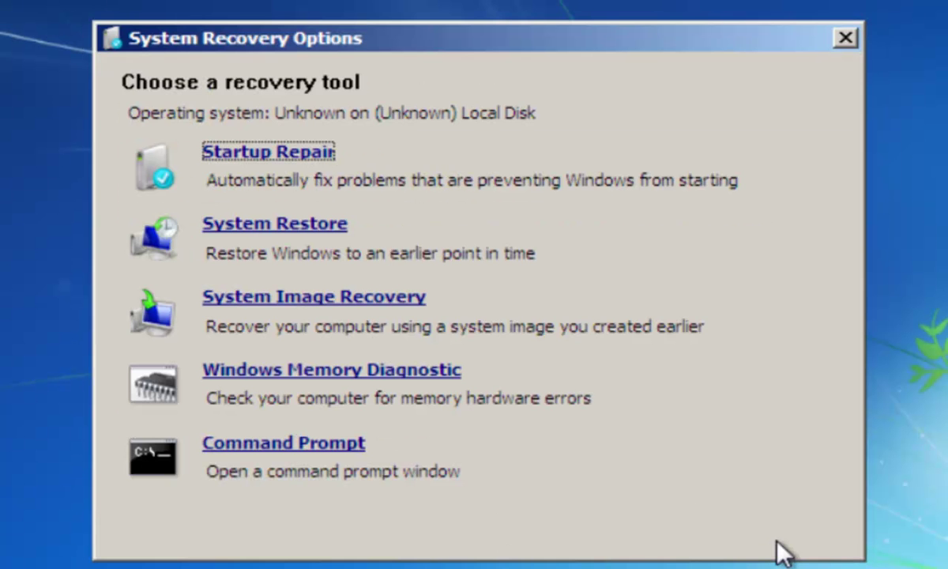